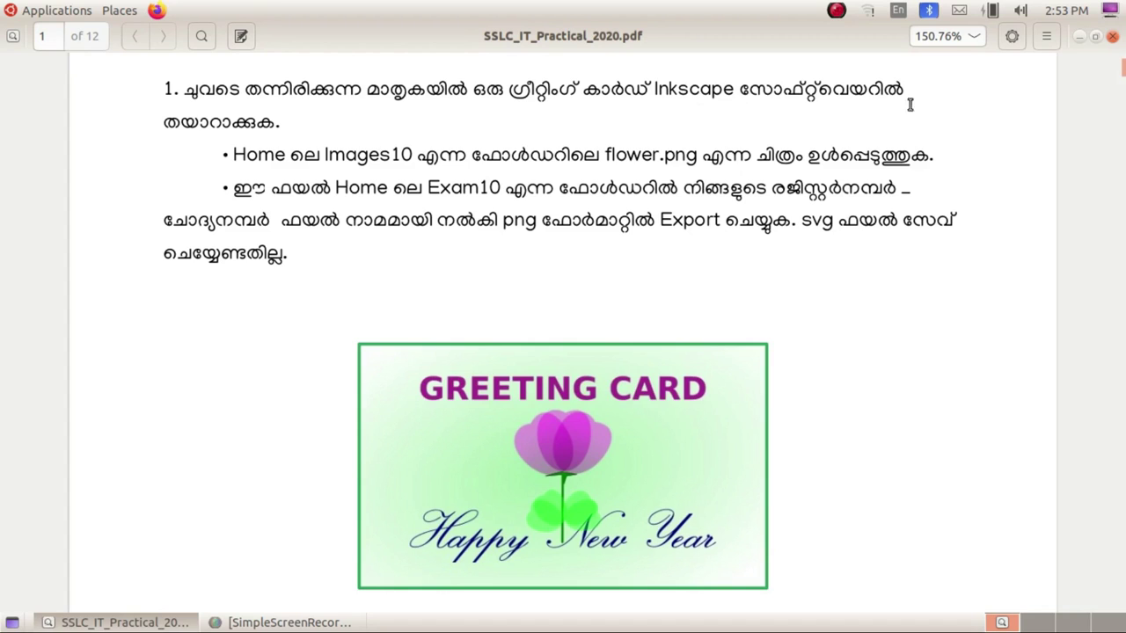
Step: Minimise the SSLC_IT_Practical_2020.pdf question paper to reveal the desktop
click(1080, 38)
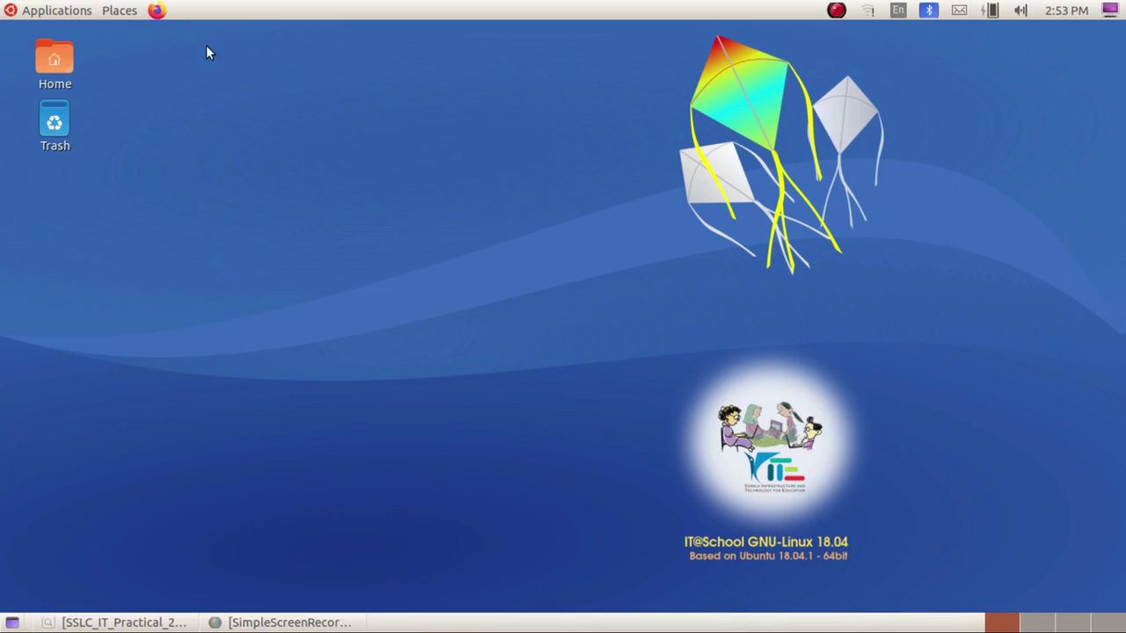
Step: Launch Inkscape Vector Graphics Editor from the Applications > Graphics menu
click(81, 12)
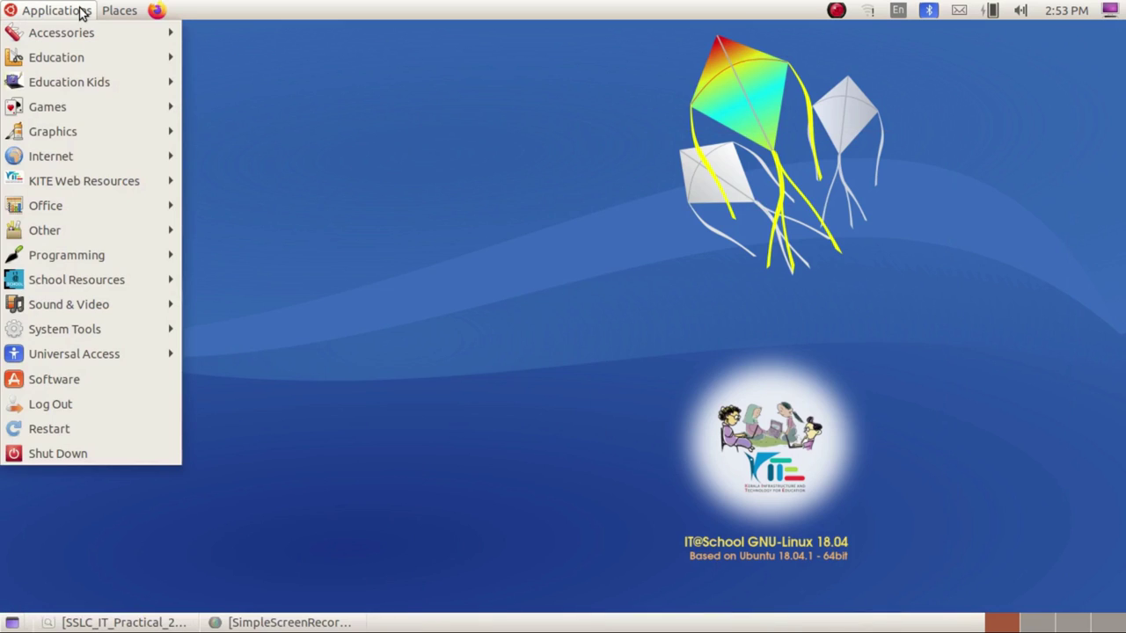
mouse_move(53, 131)
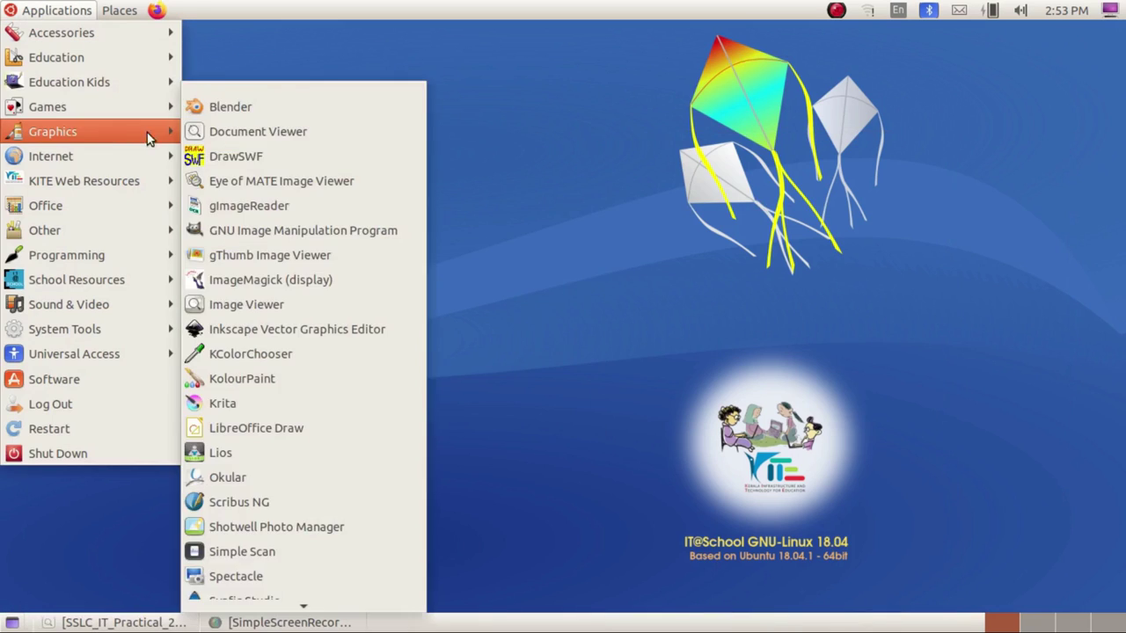
click(377, 328)
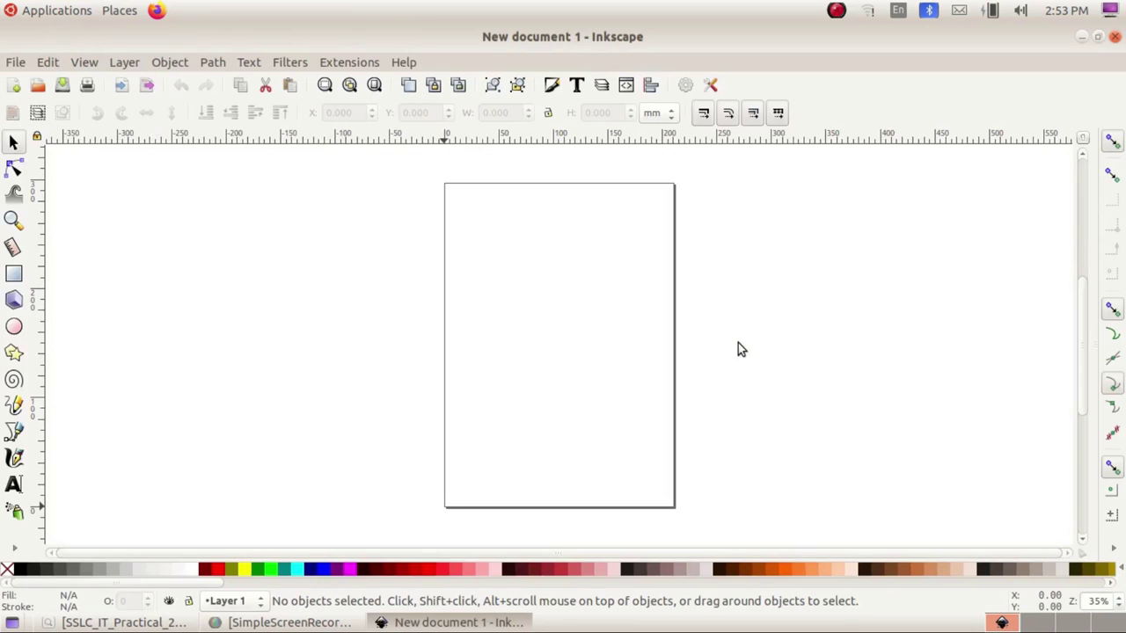
Step: After checking the sample card, draw a wide rectangle across the middle of the page
click(118, 622)
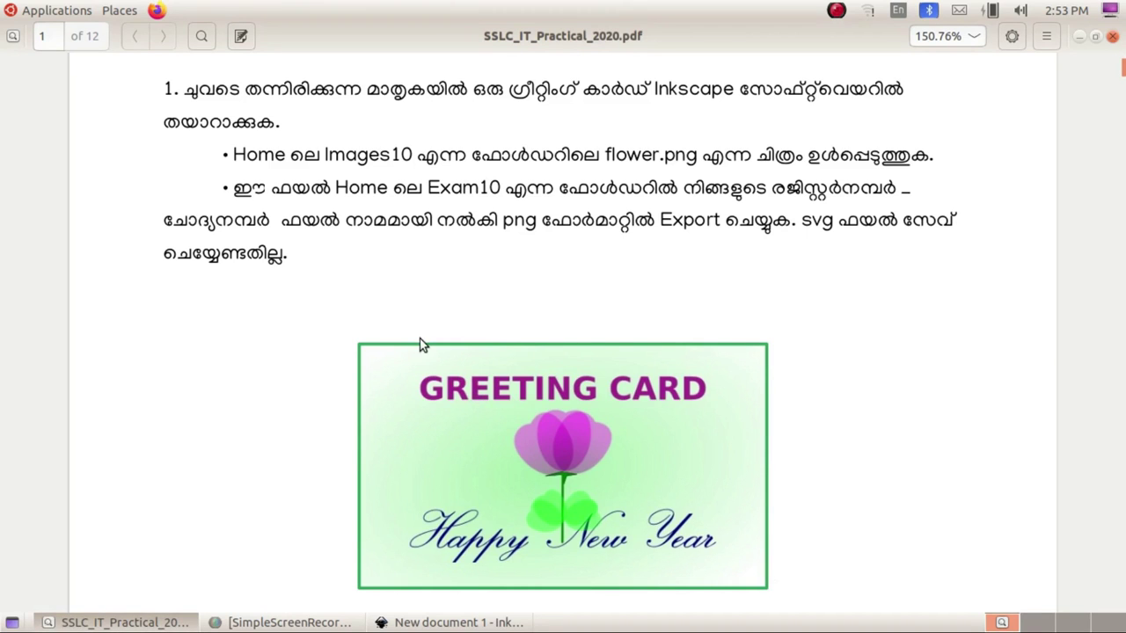
click(128, 623)
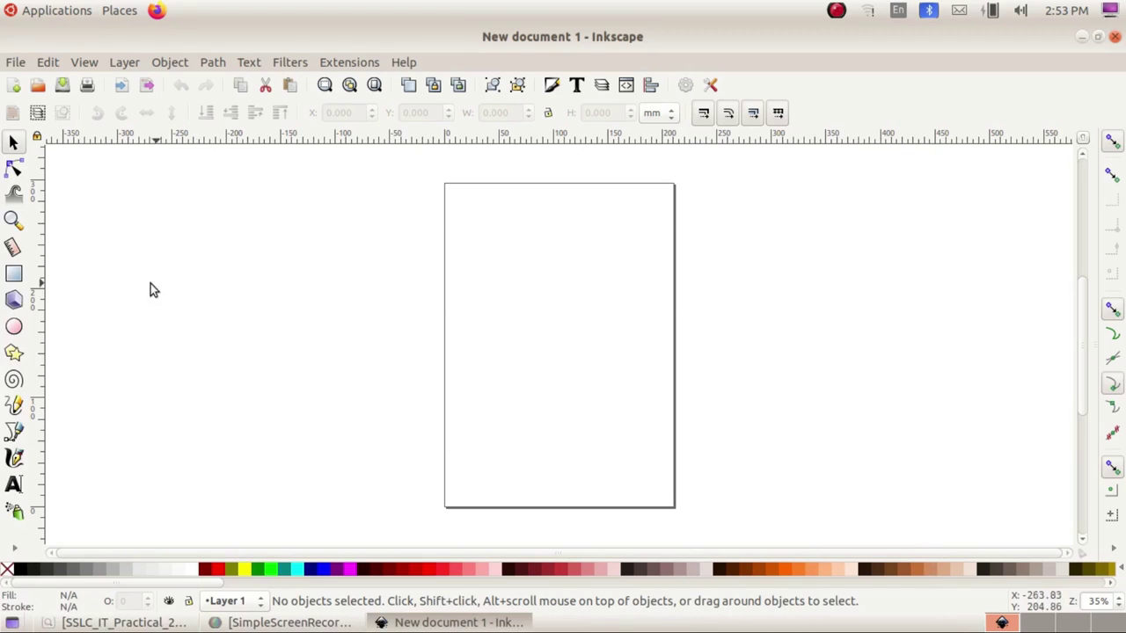
click(13, 275)
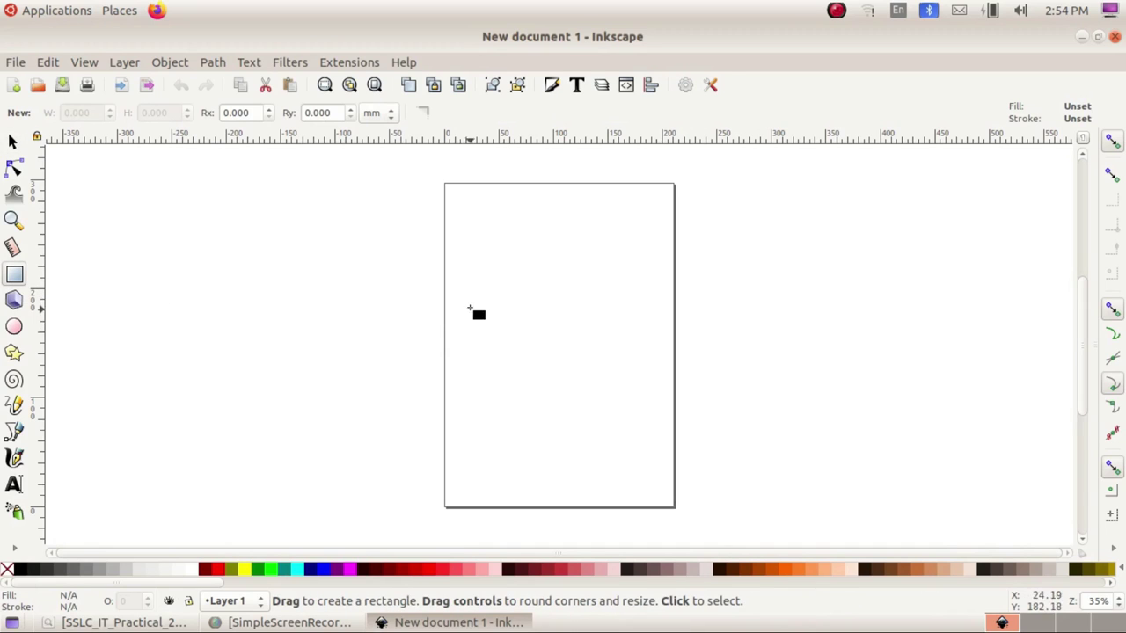
mouse_move(458, 277)
mouse_down()
mouse_move(596, 380)
mouse_move(671, 386)
mouse_up()
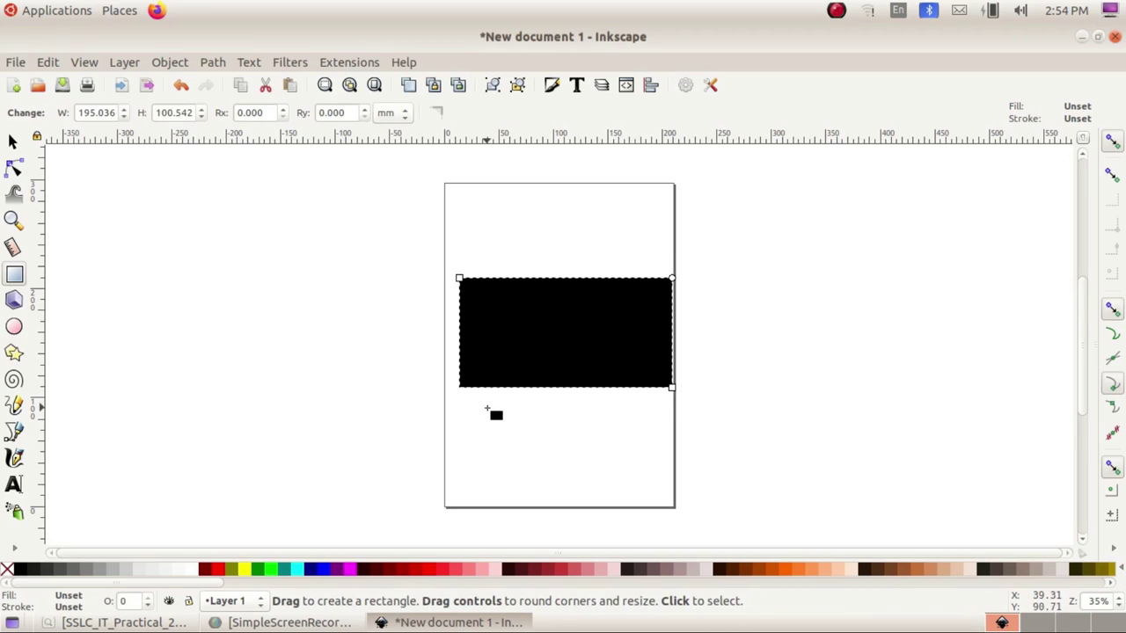
Step: Nudge the rectangle slightly left and fill it bright green, comparing with the sample
click(13, 141)
mouse_move(522, 331)
mouse_down()
mouse_move(521, 341)
mouse_move(531, 337)
mouse_up()
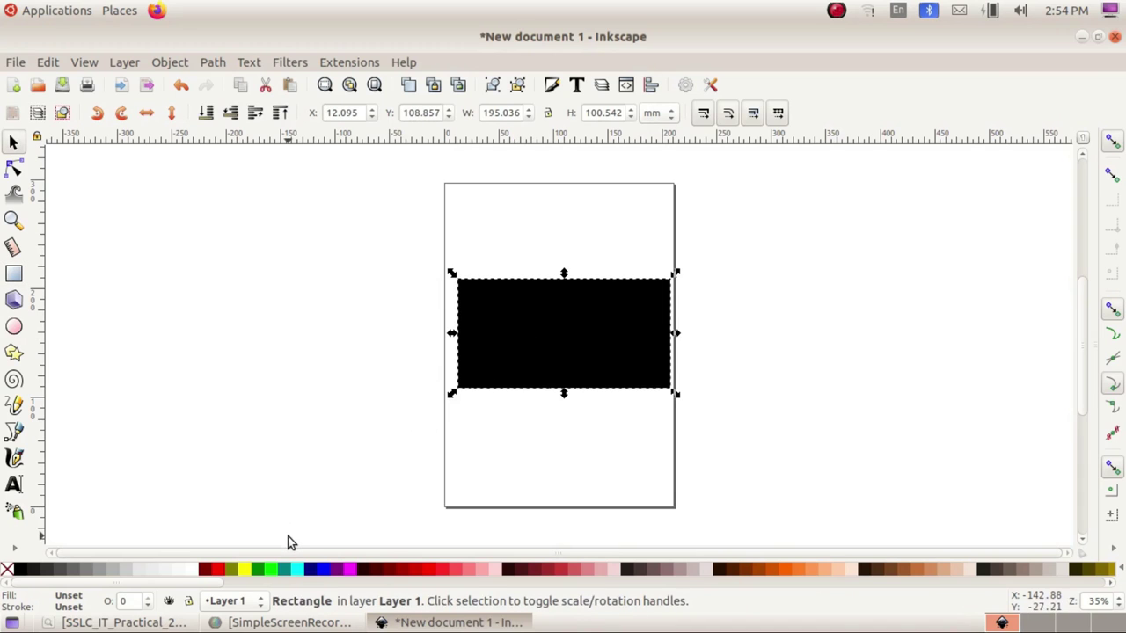
click(276, 570)
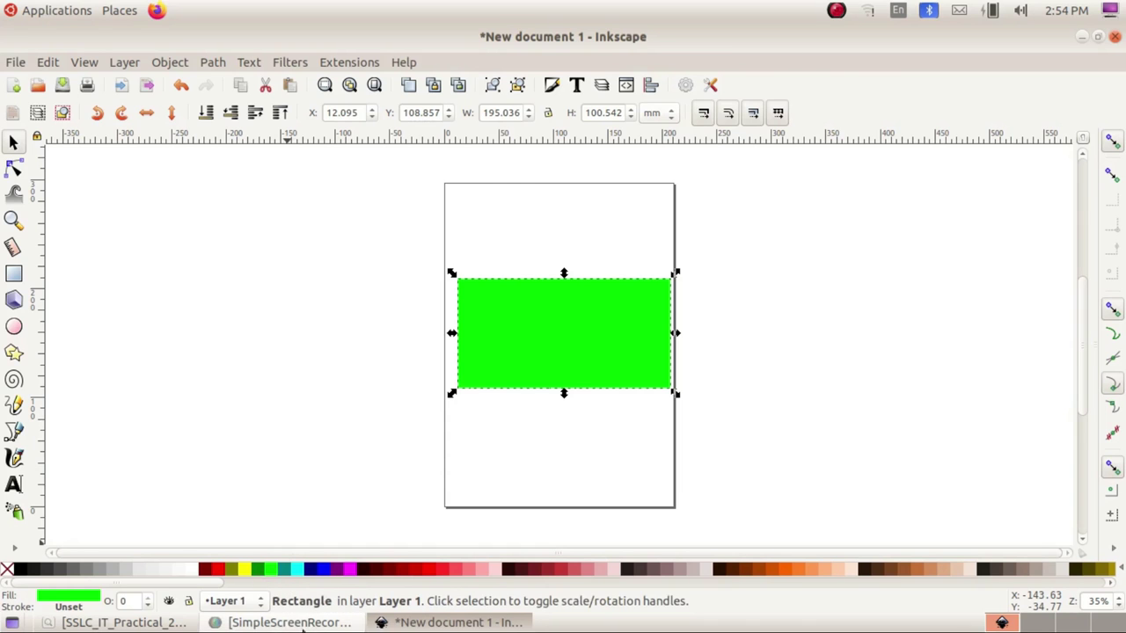
click(136, 626)
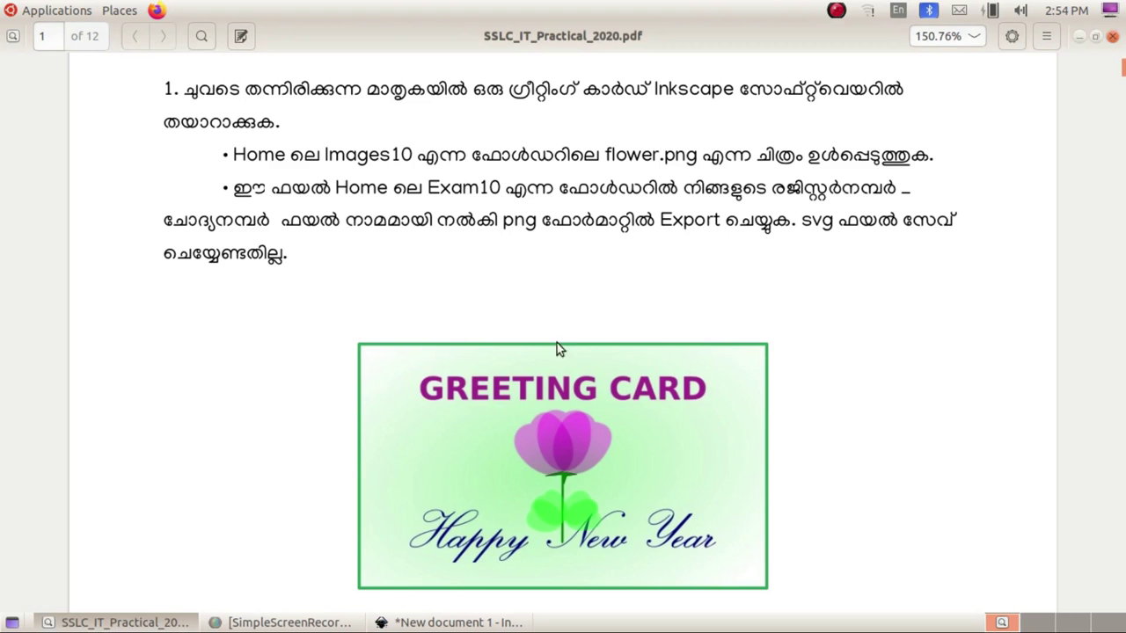
click(123, 622)
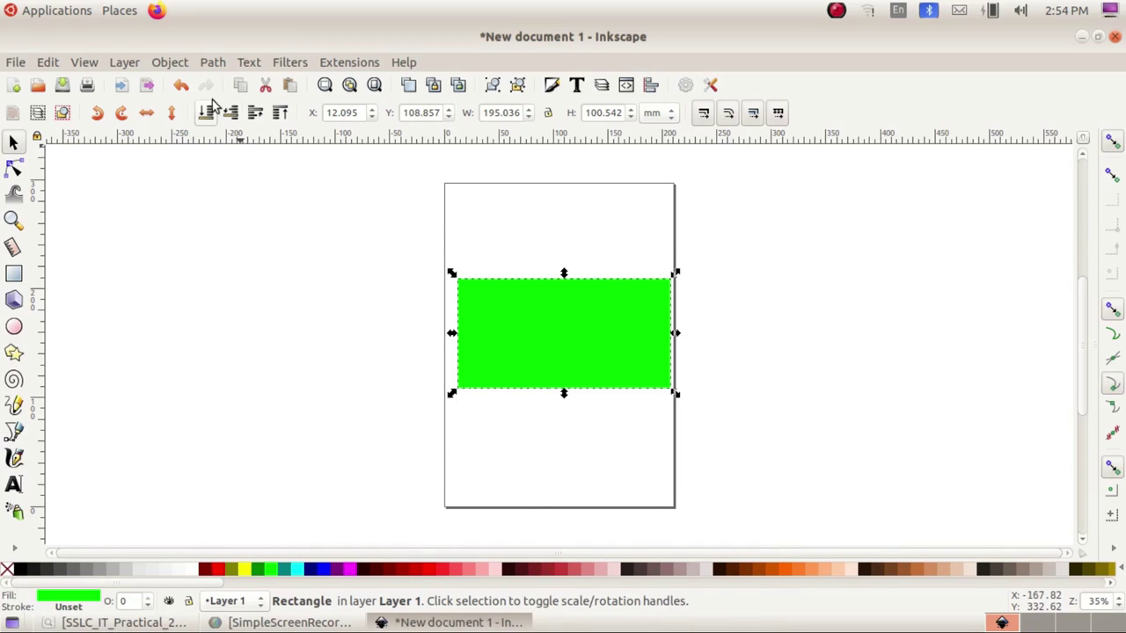
Step: In Fill and Stroke, give the rectangle a flat black outline
click(175, 66)
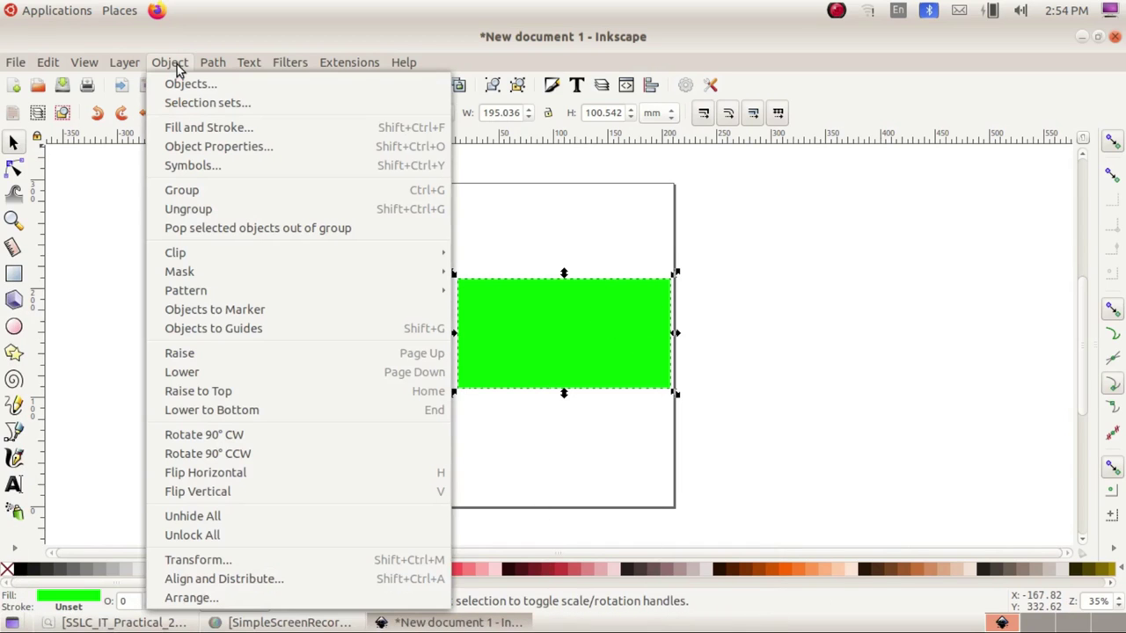
click(217, 130)
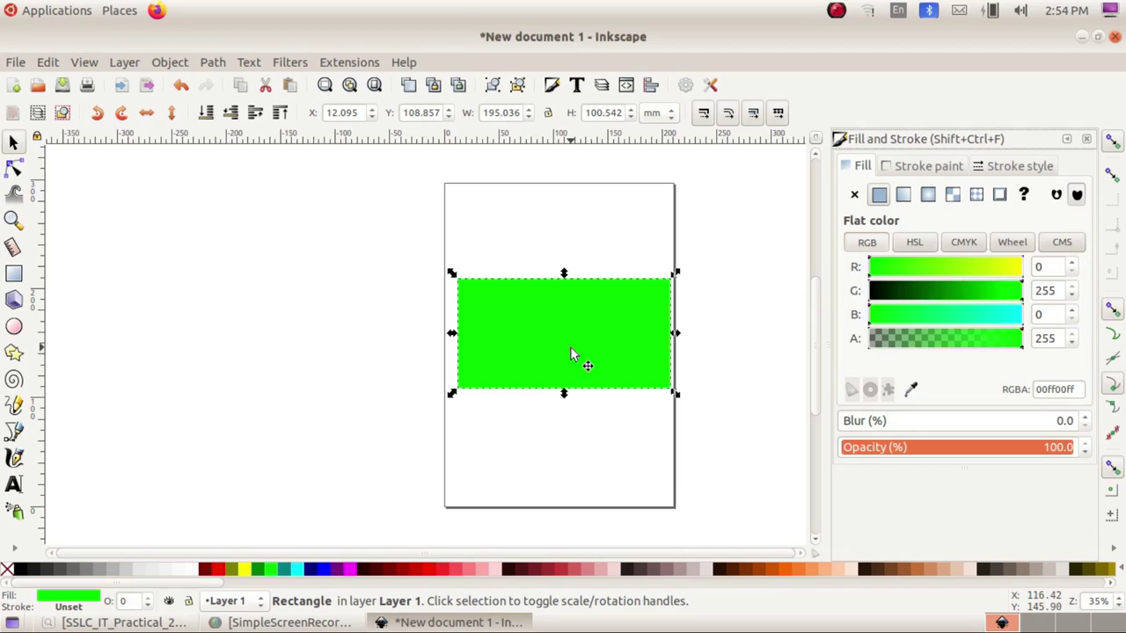
click(922, 170)
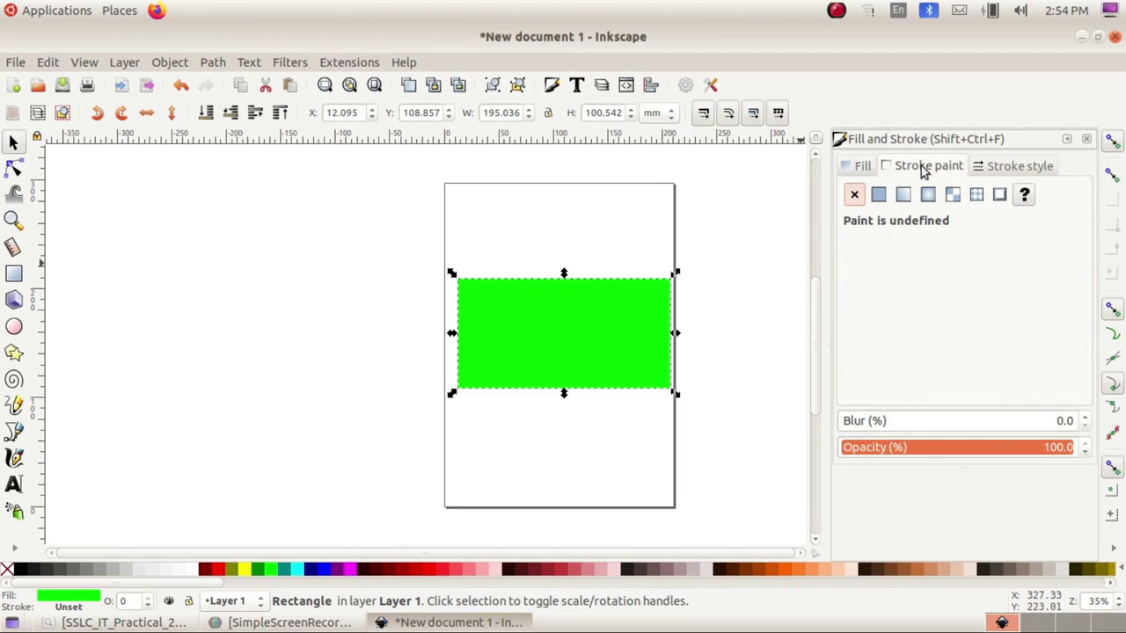
click(879, 197)
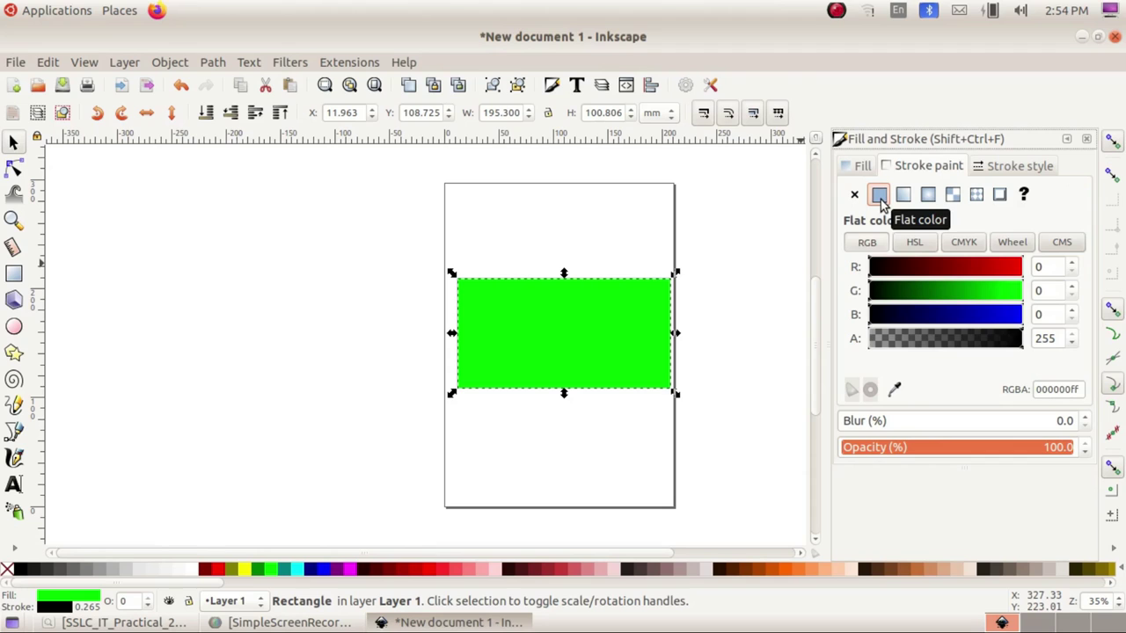
Step: Raise the outline width to 3.065 mm
click(1022, 169)
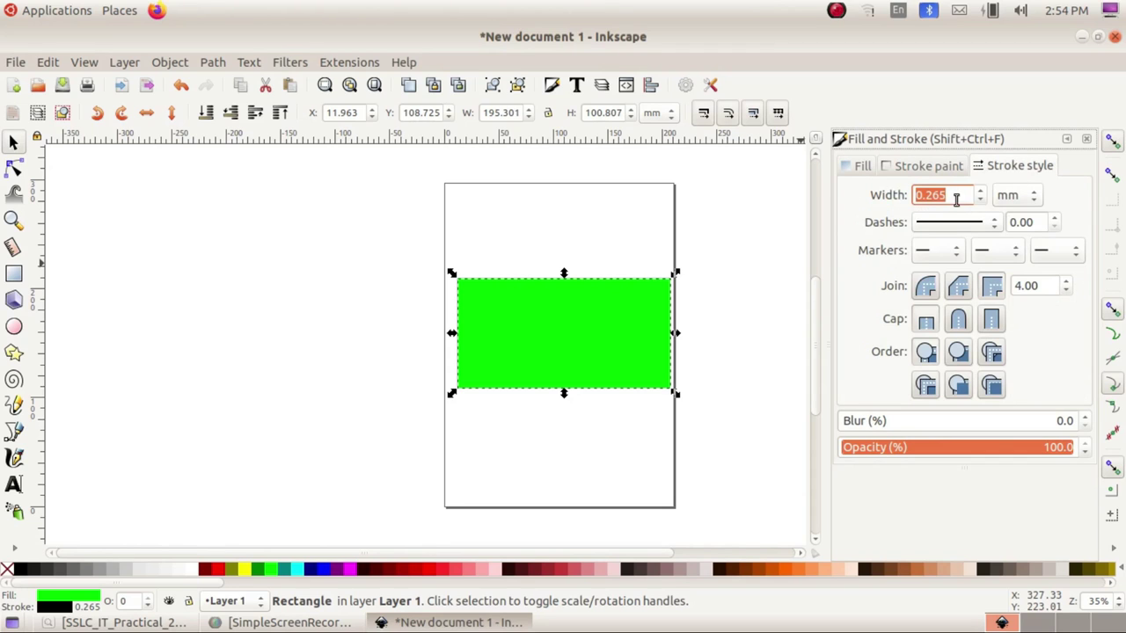
scroll(980, 195, up, 3)
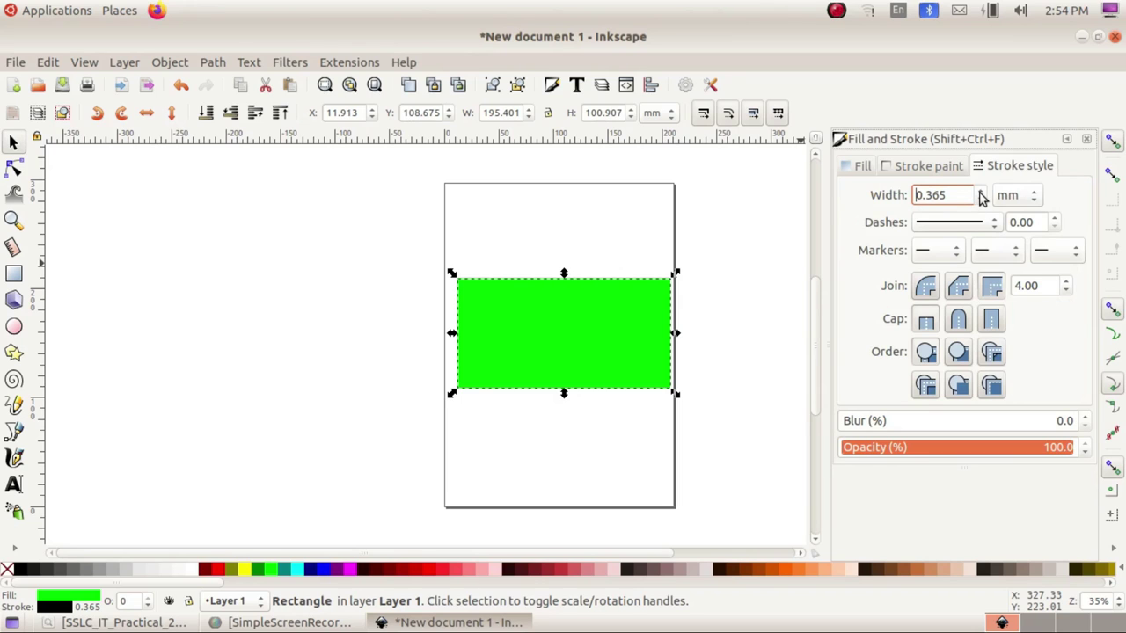
scroll(980, 195, up, 2)
scroll(981, 195, up, 10)
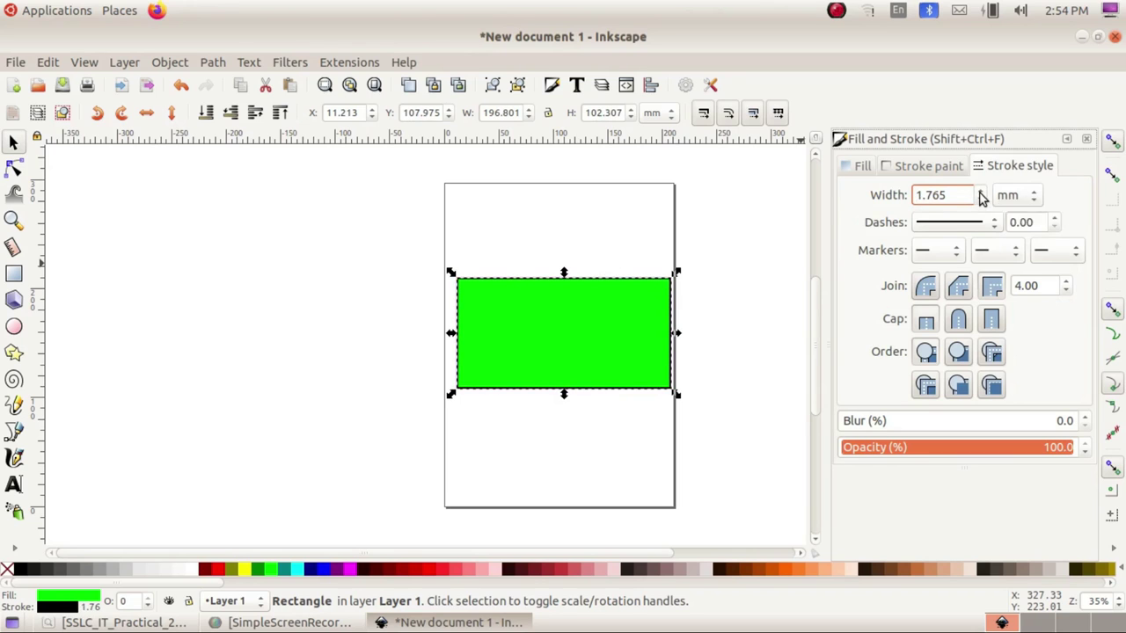
scroll(980, 195, up, 6)
scroll(980, 195, up, 1)
scroll(980, 195, up, 2)
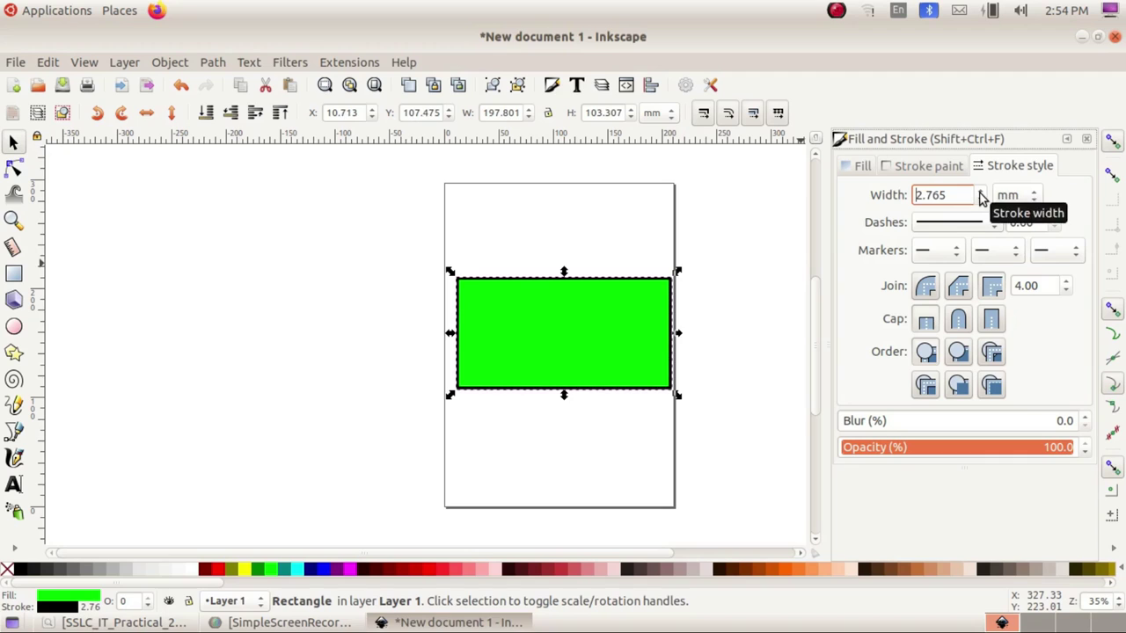
scroll(981, 195, up, 1)
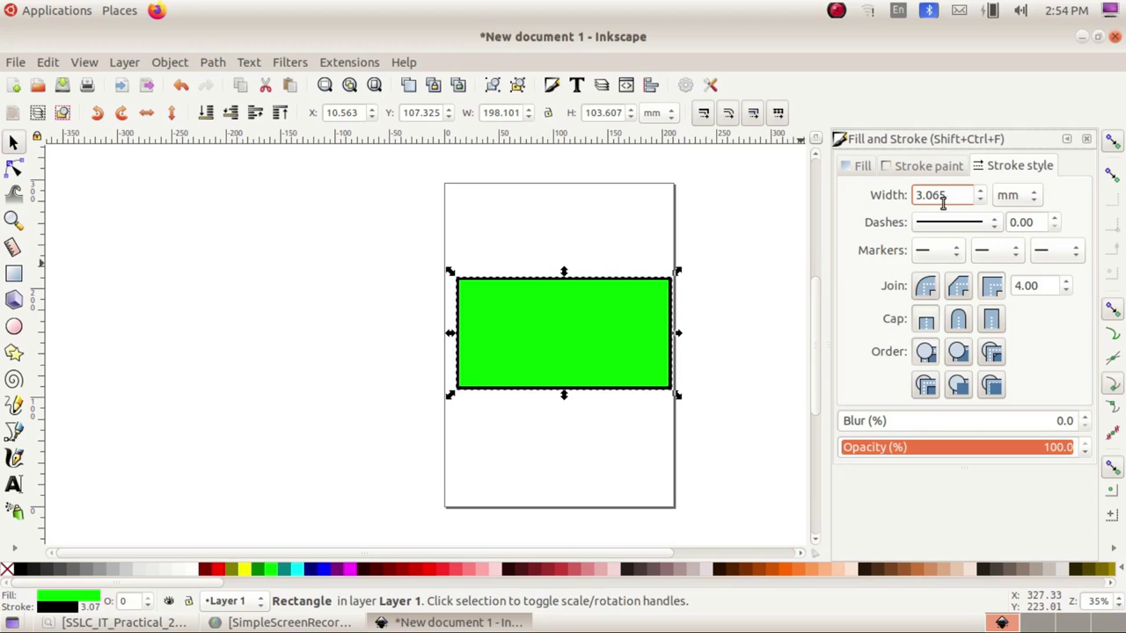
Step: Try shifting the rectangle slightly left, compare with the sample card, then undo
click(598, 260)
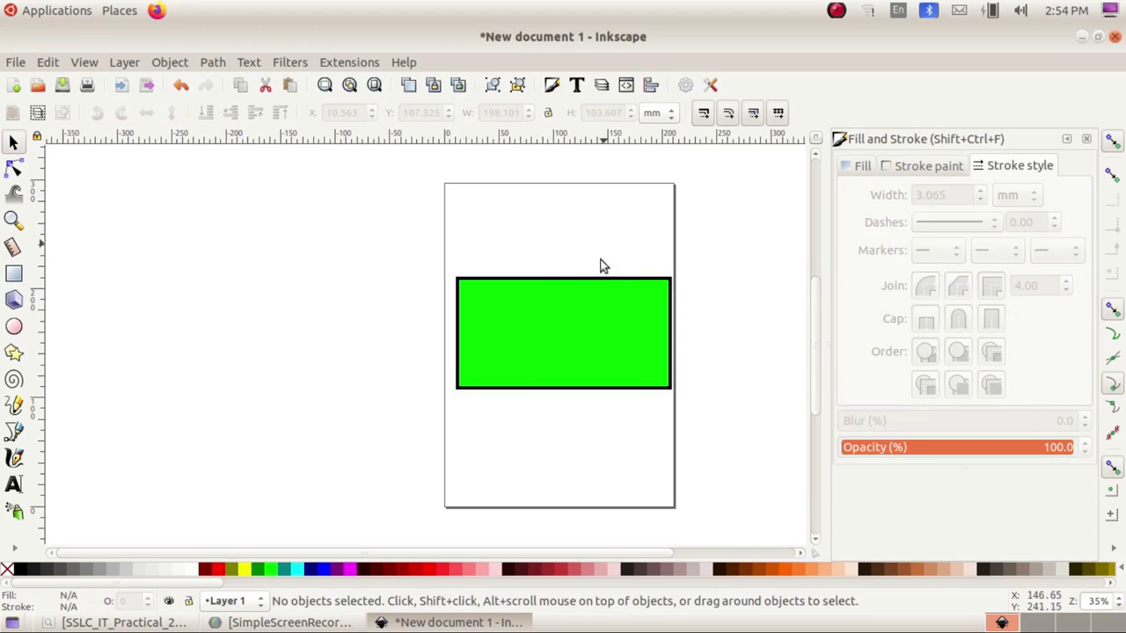
drag(599, 315, 593, 317)
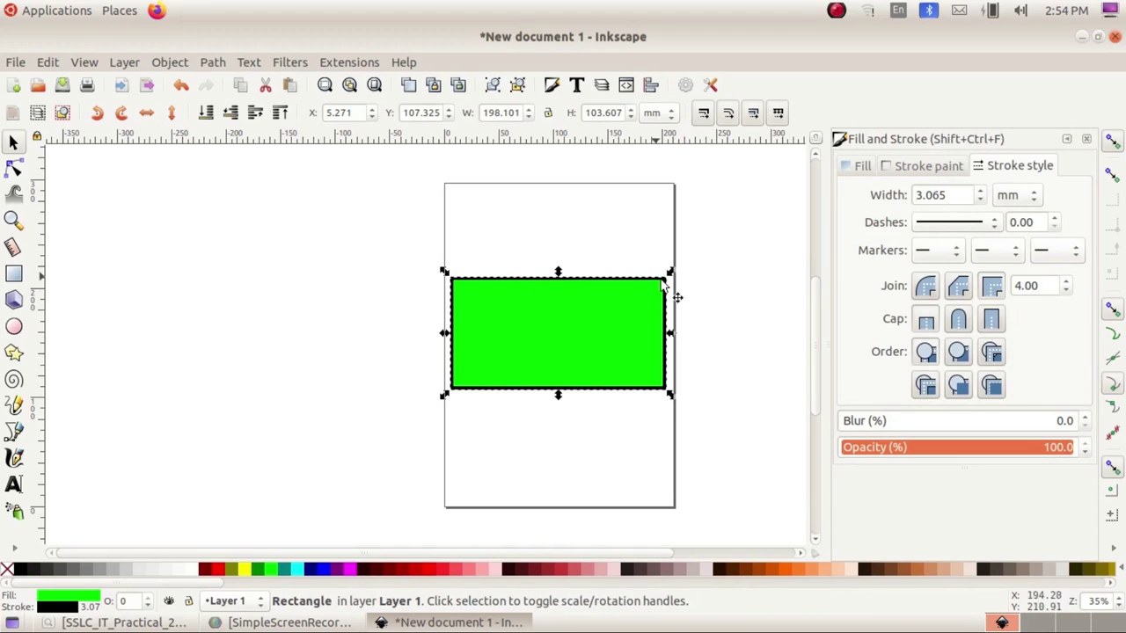
click(123, 622)
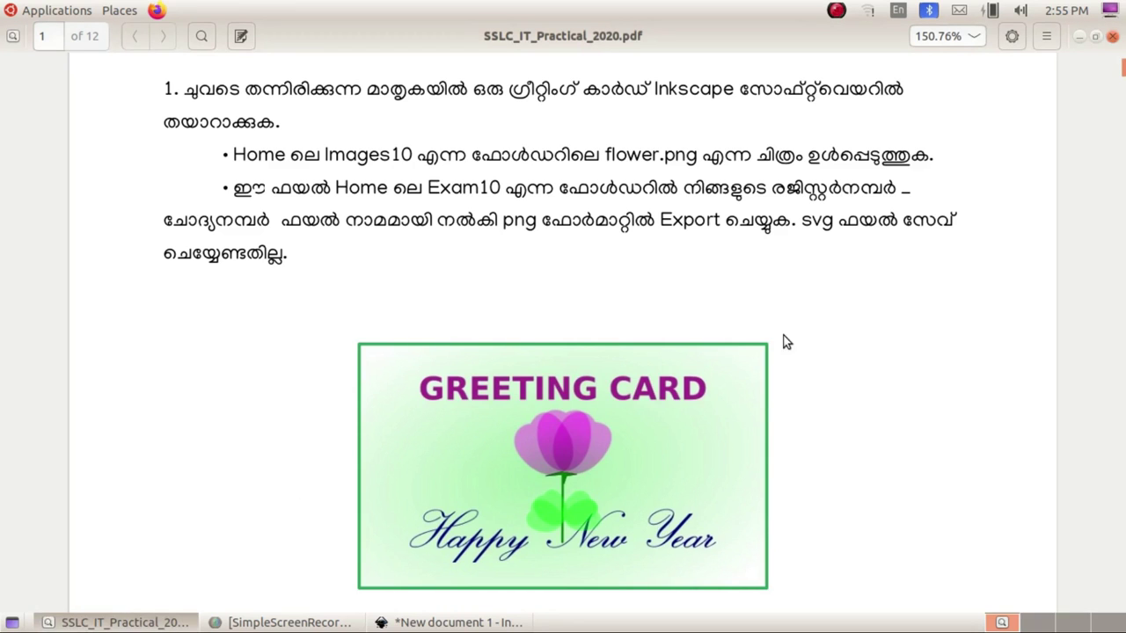
click(123, 623)
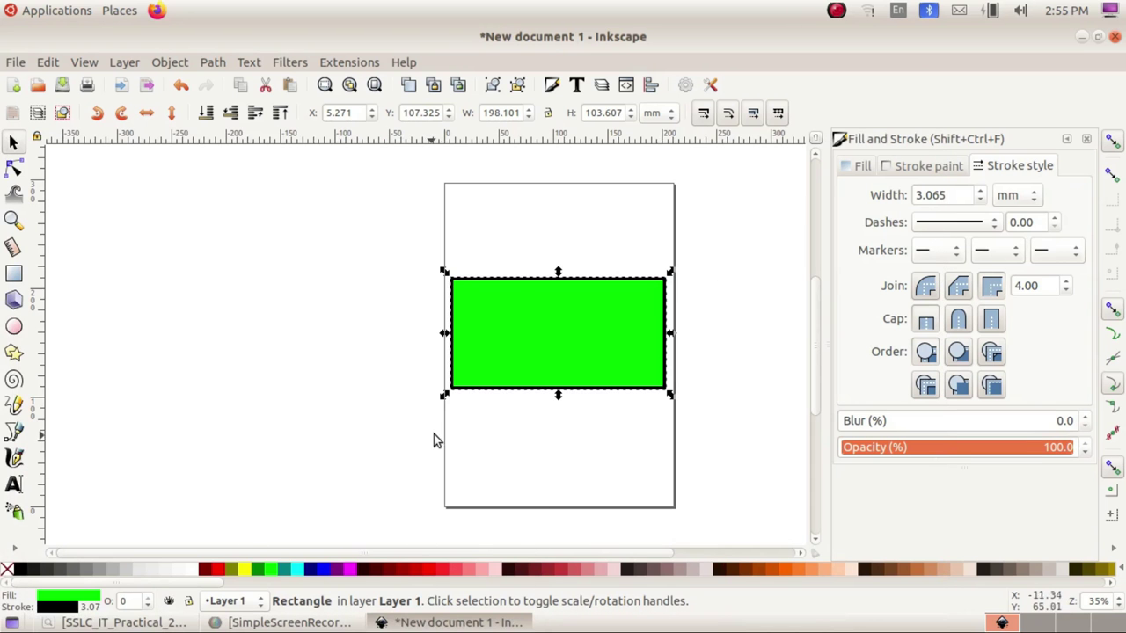
key(ctrl+z)
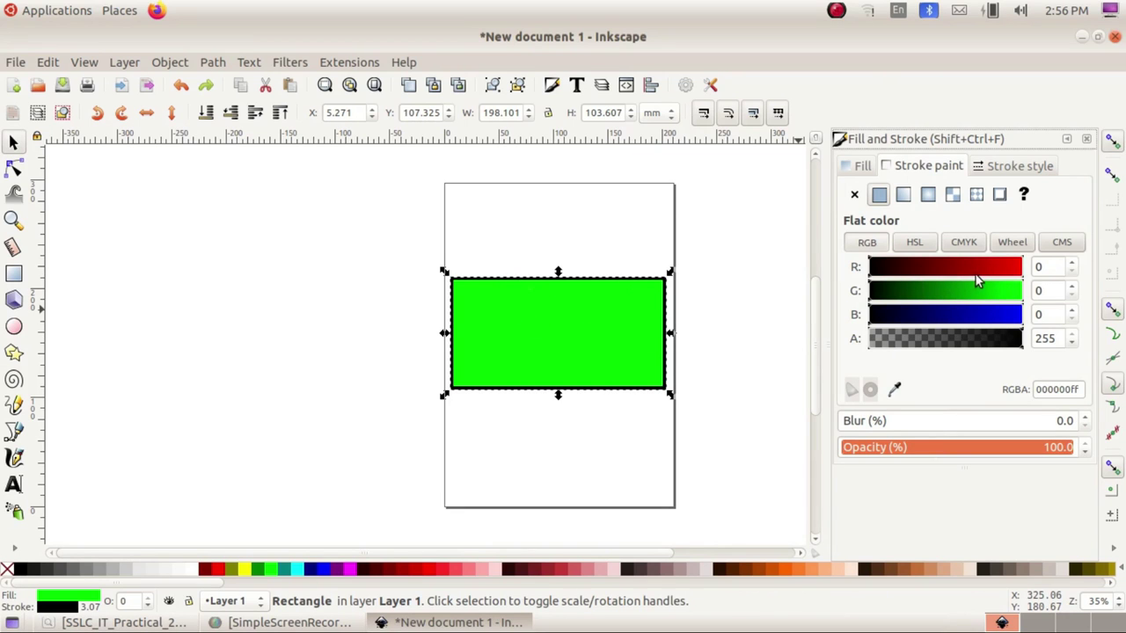
Step: Change the rectangle's outline colour to green (00b300ff) and recheck the sample card
click(978, 297)
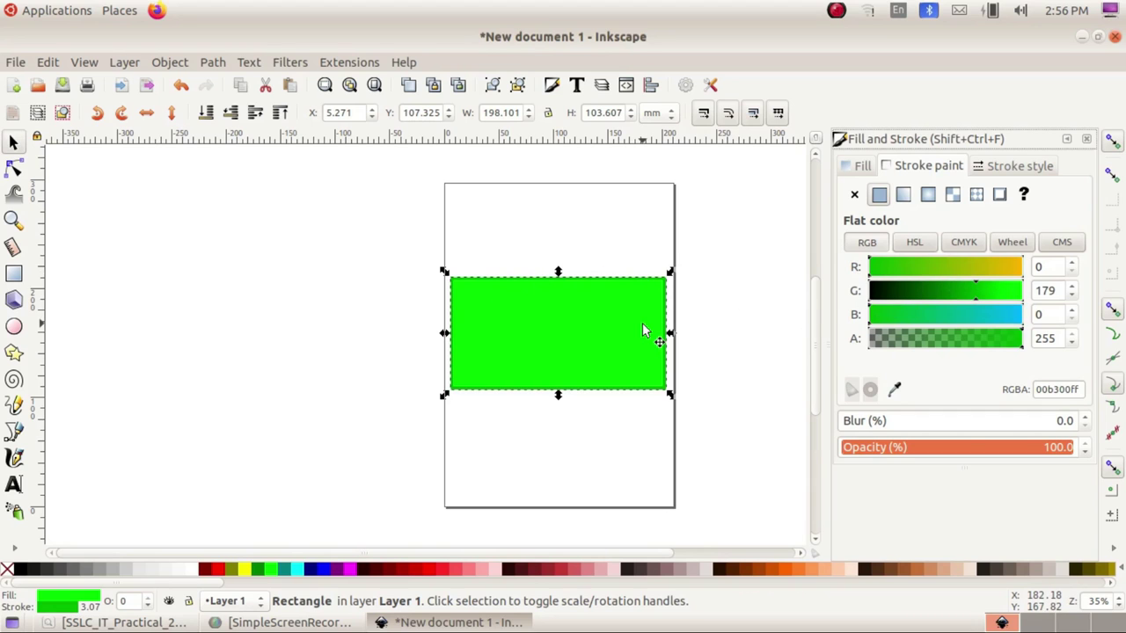
click(858, 166)
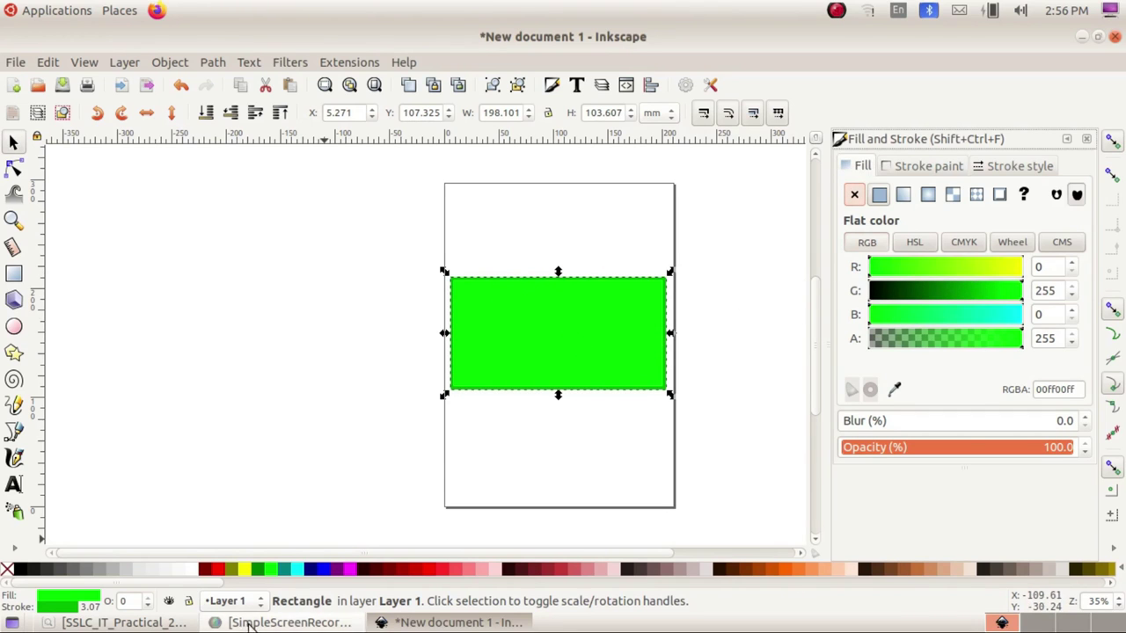
click(168, 622)
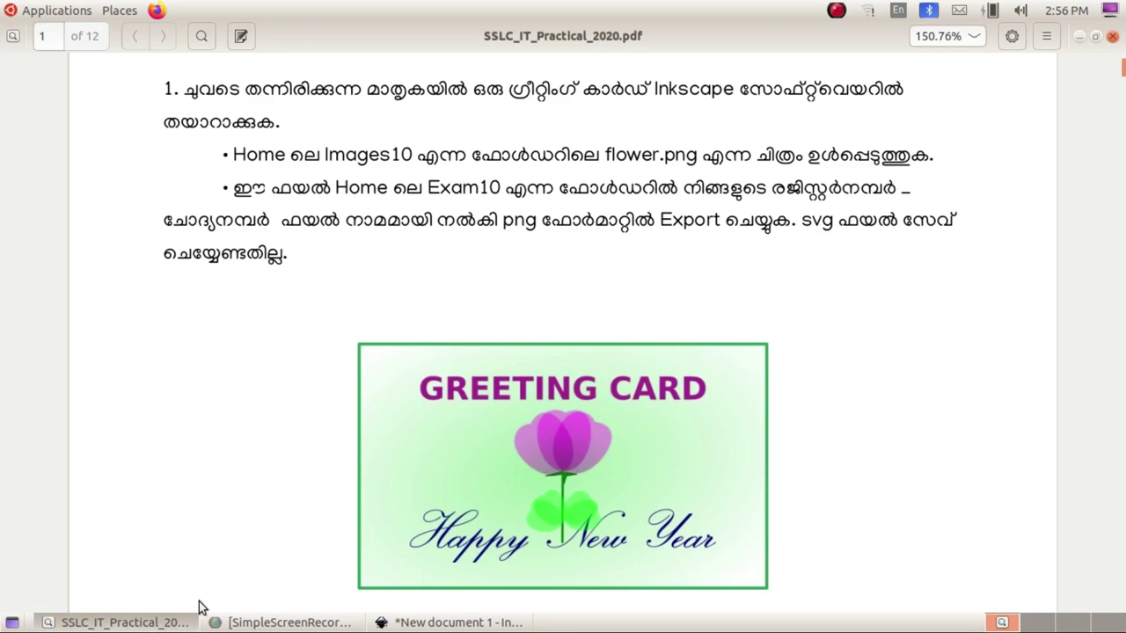
click(168, 622)
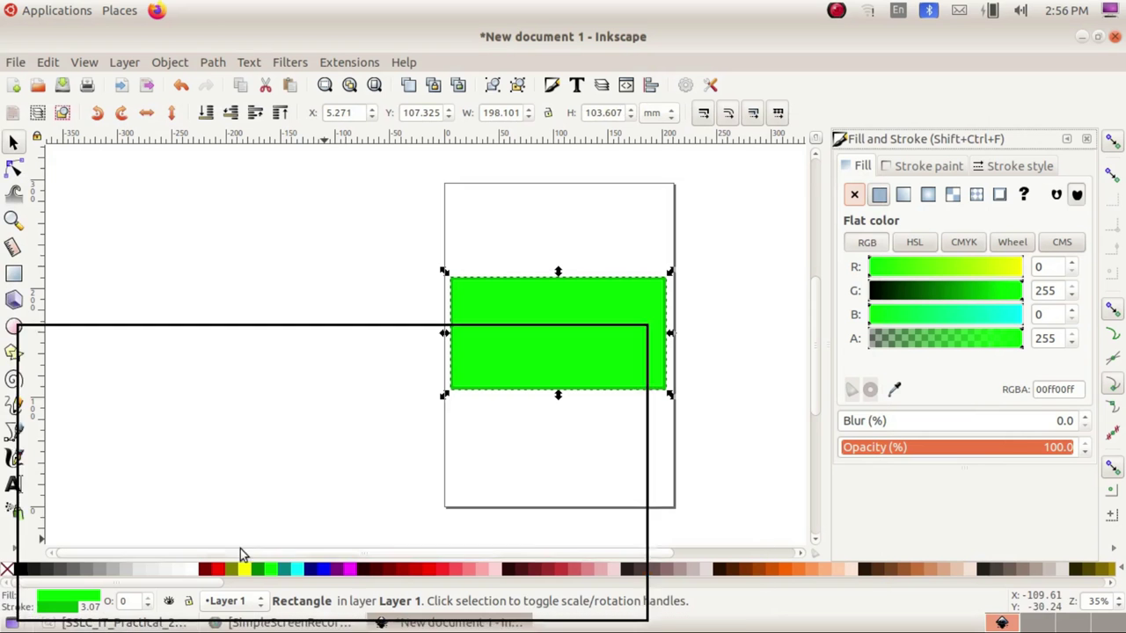
Step: Apply a radial green-to-transparent gradient fill and drag its vertical radius taller
click(927, 195)
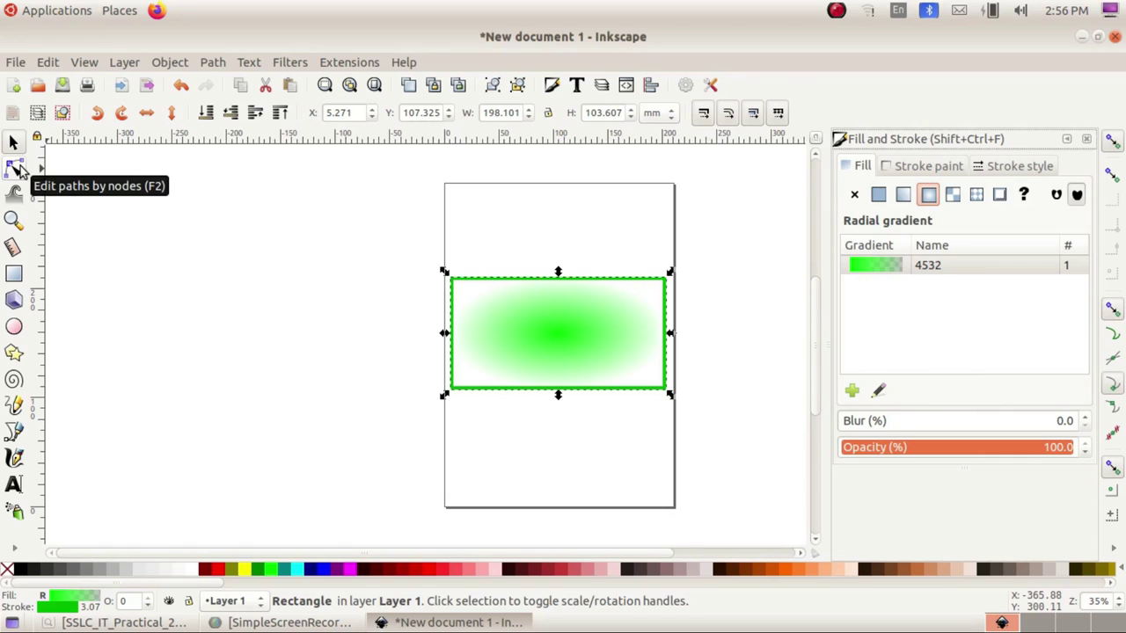
click(18, 169)
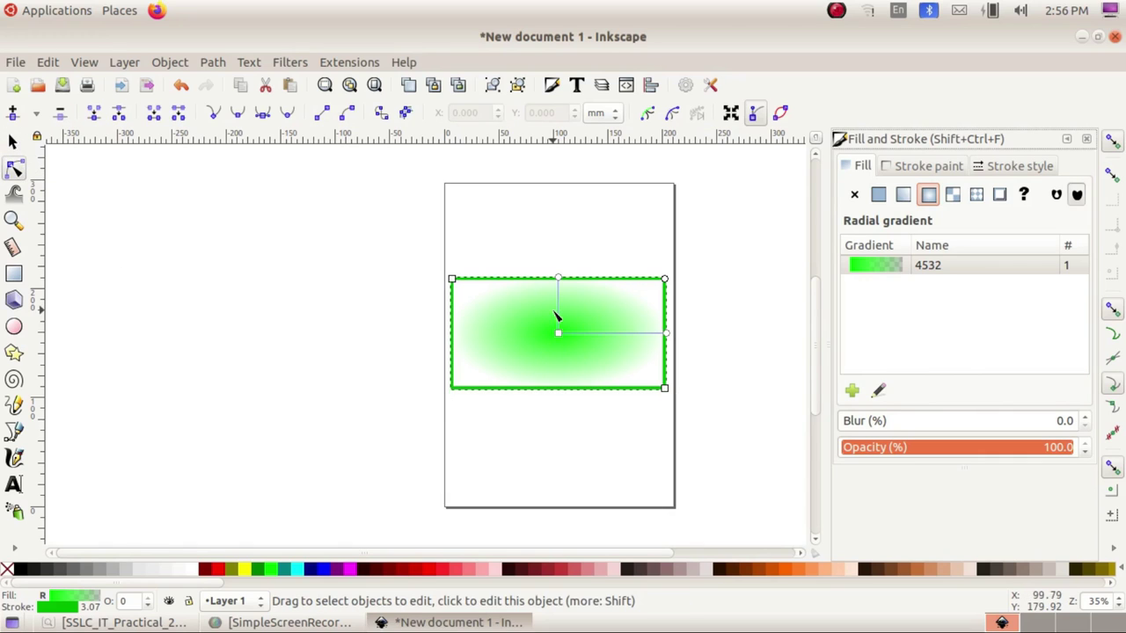
click(677, 333)
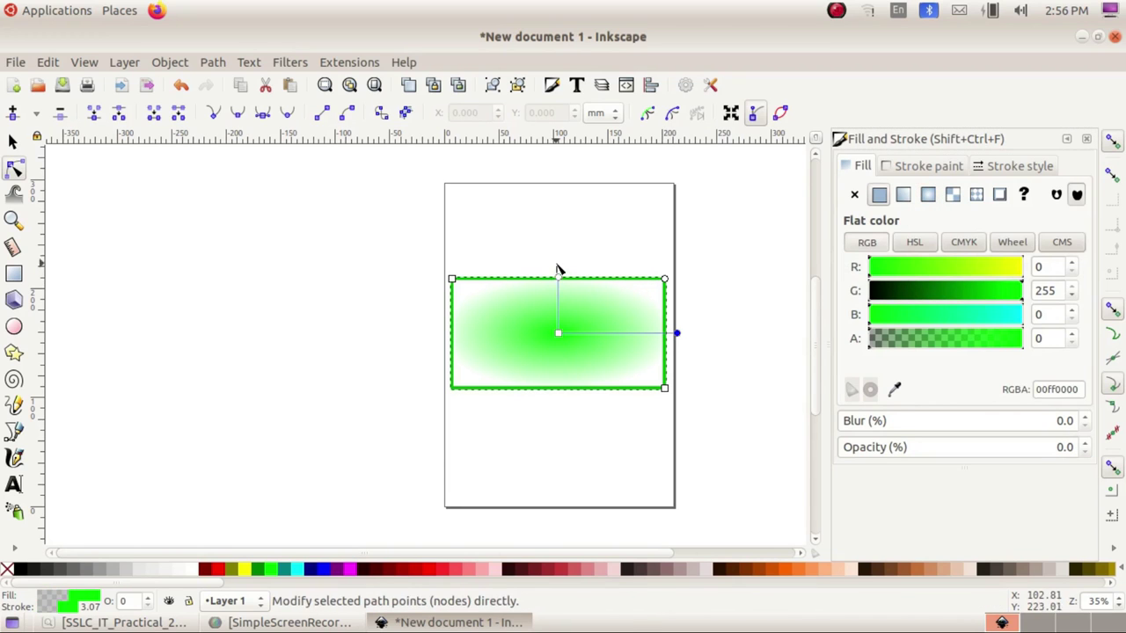
click(559, 253)
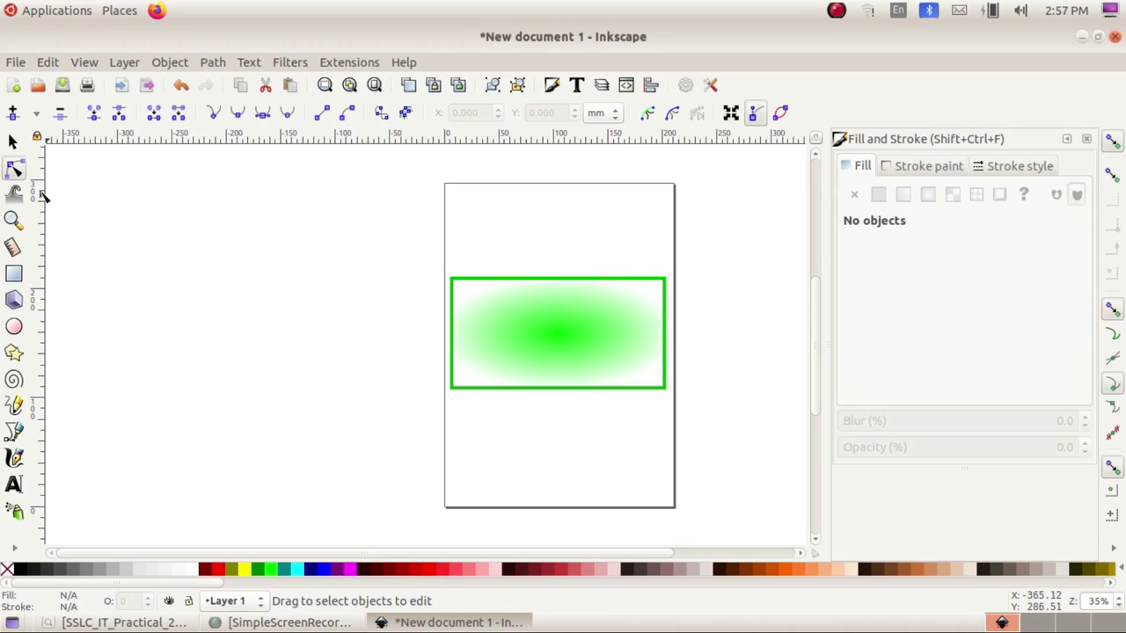
click(13, 169)
click(565, 336)
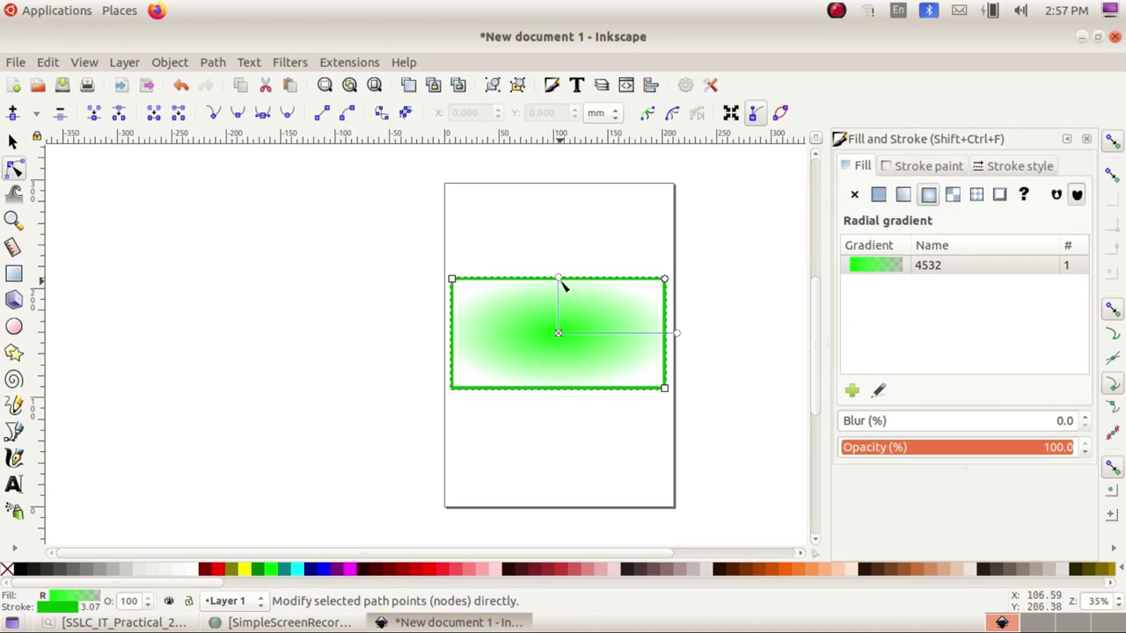
drag(559, 279, 556, 254)
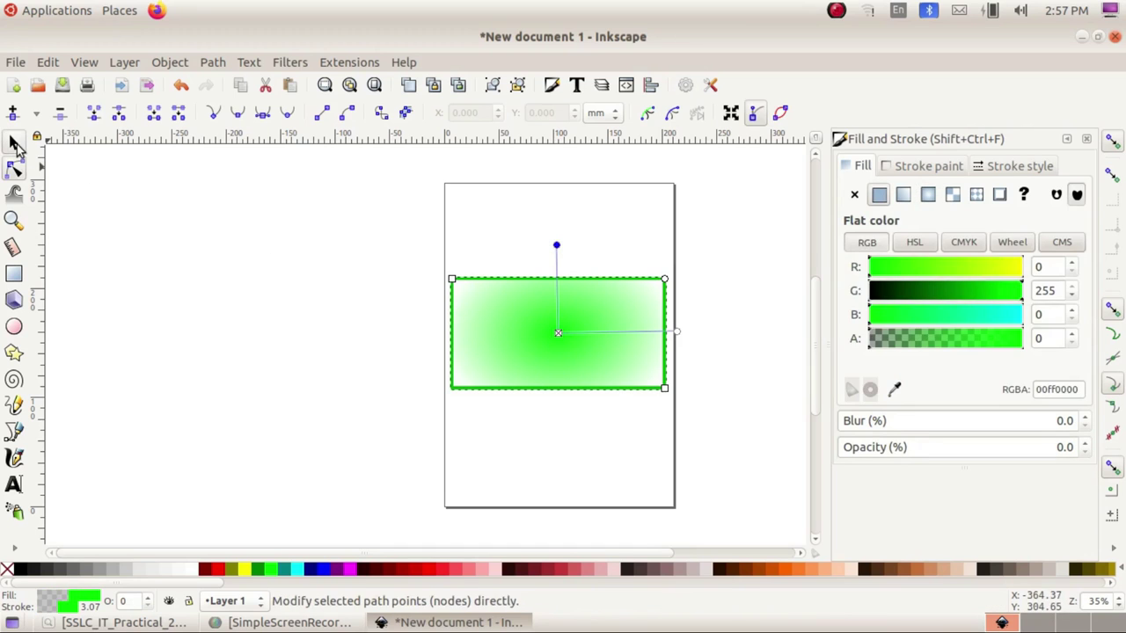
Step: Deselect the rectangle and zoom in on the gradient rectangle
click(13, 142)
click(351, 312)
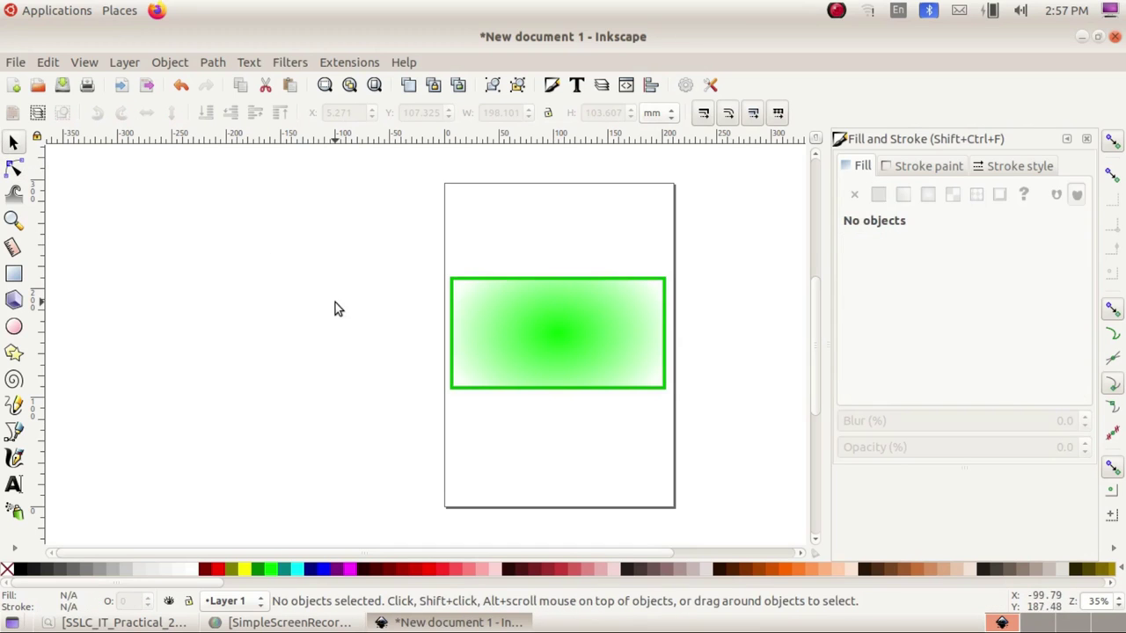
click(14, 219)
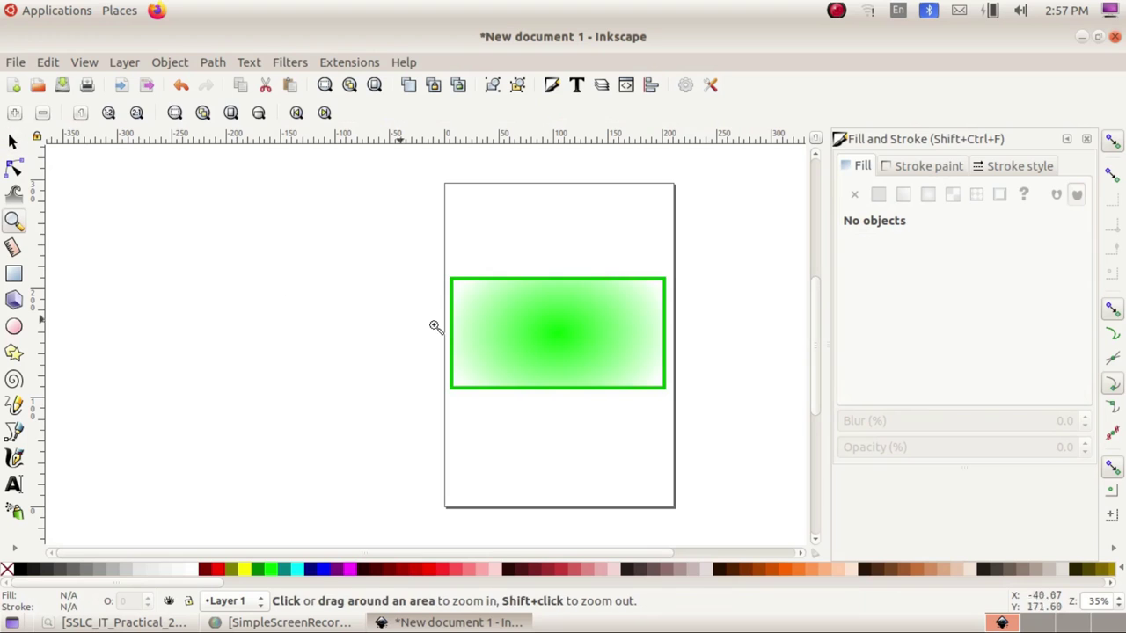
click(586, 331)
click(595, 333)
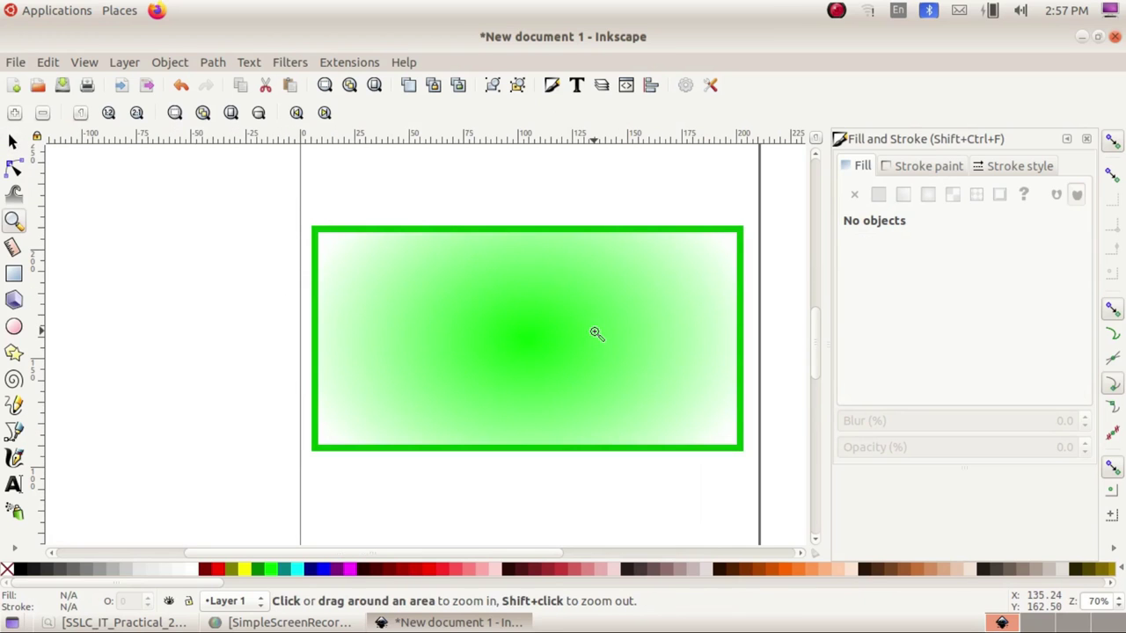
Step: Set the gradient rectangle's opacity to 71%, checking it against the reference card
click(13, 140)
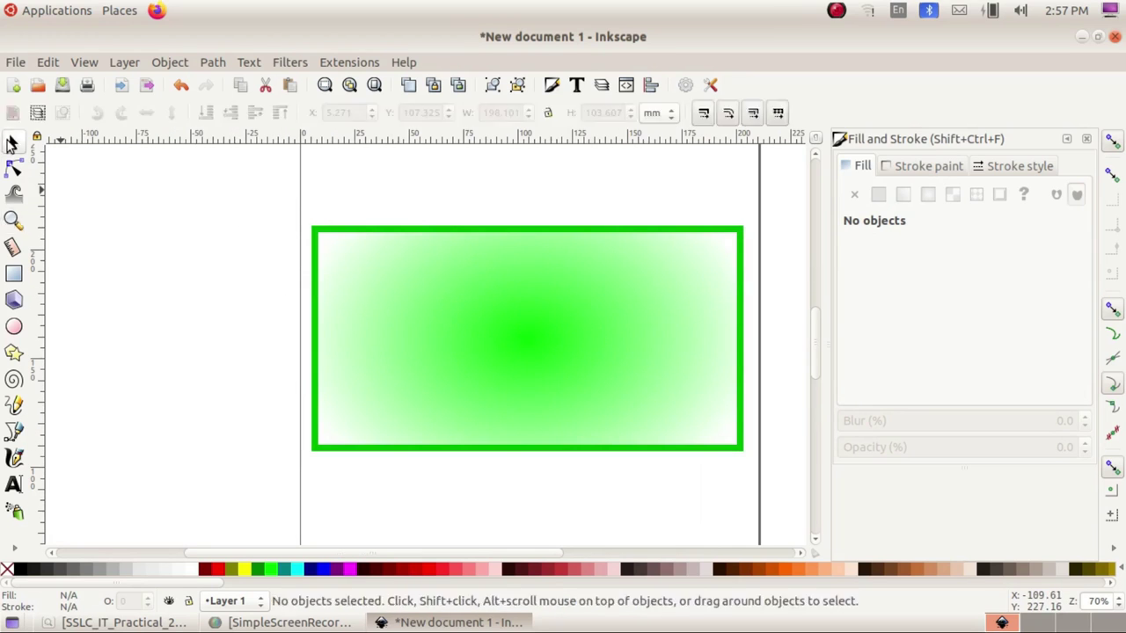
click(504, 339)
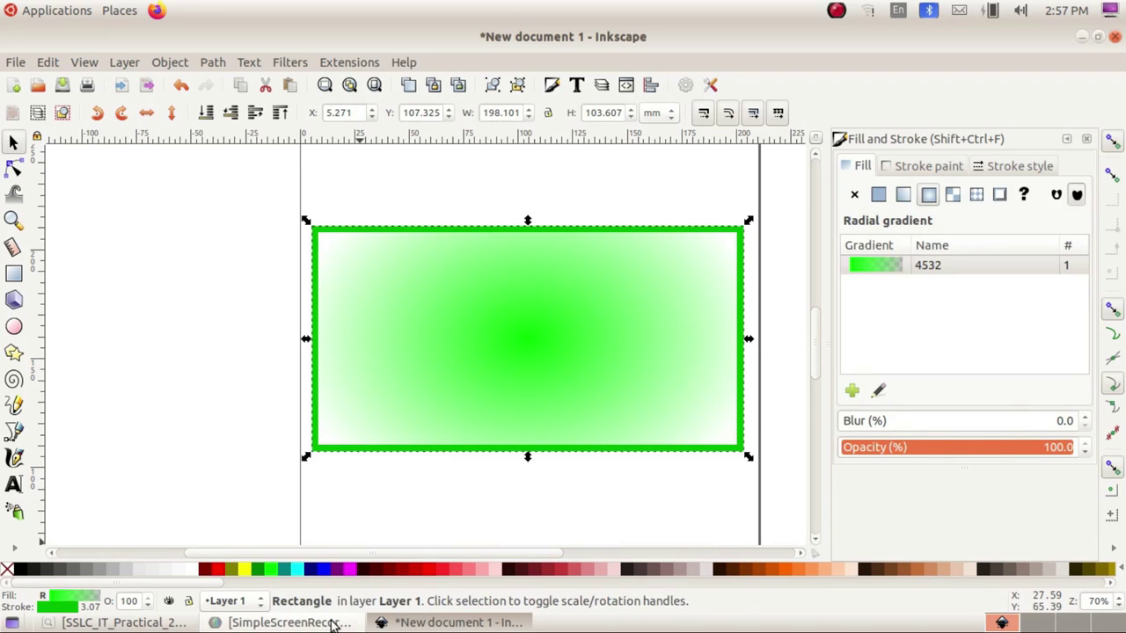
click(179, 621)
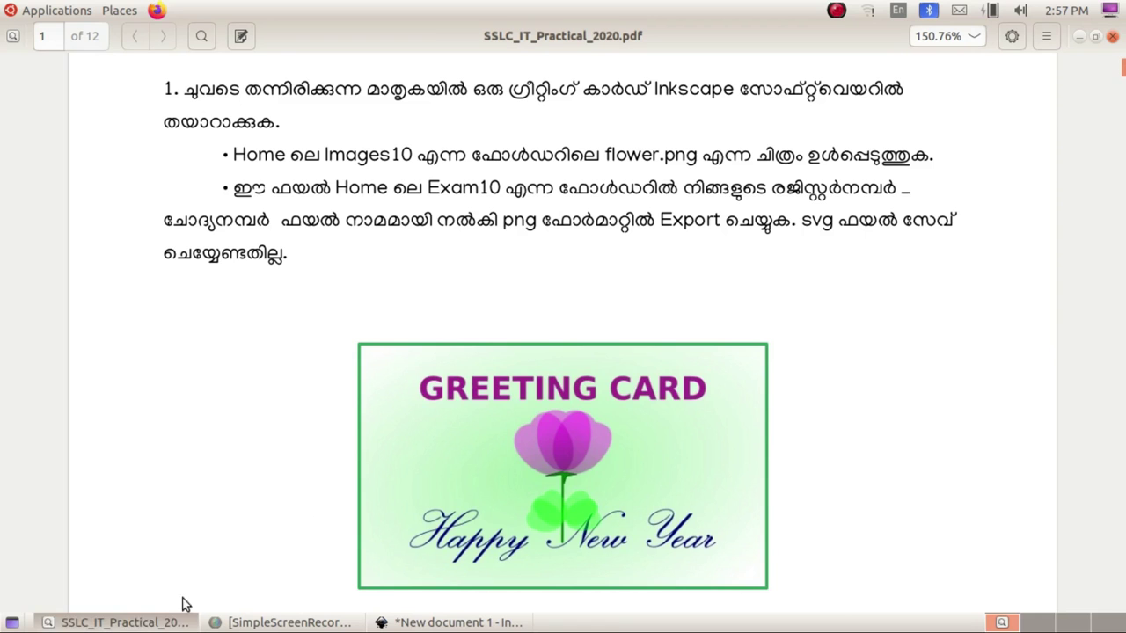
click(181, 621)
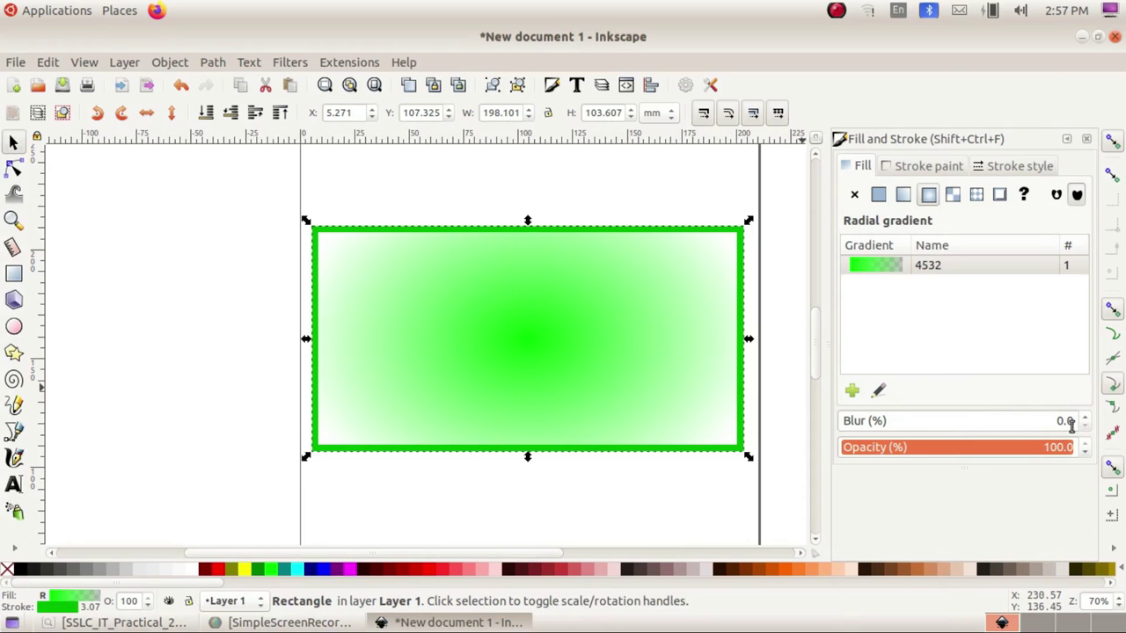
text(72)
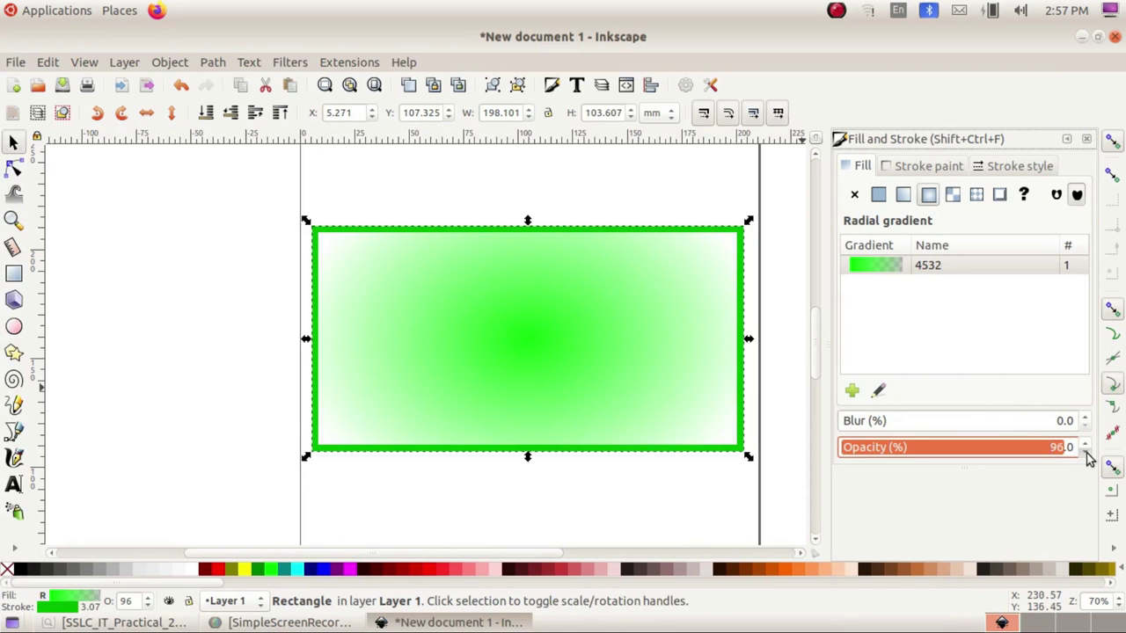
key(Return)
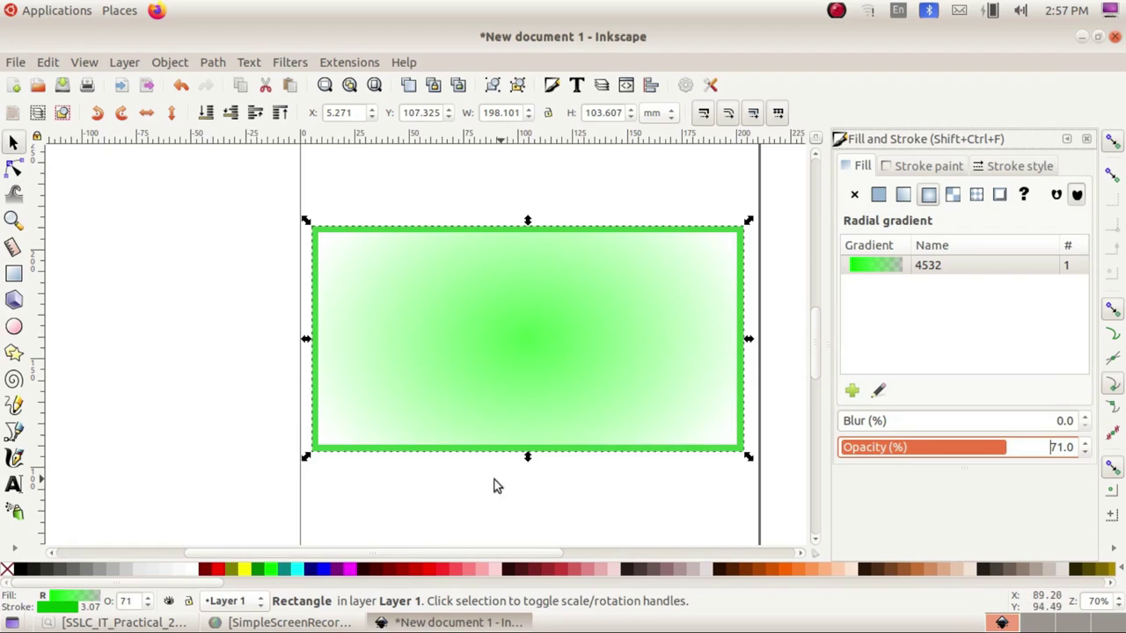
click(251, 332)
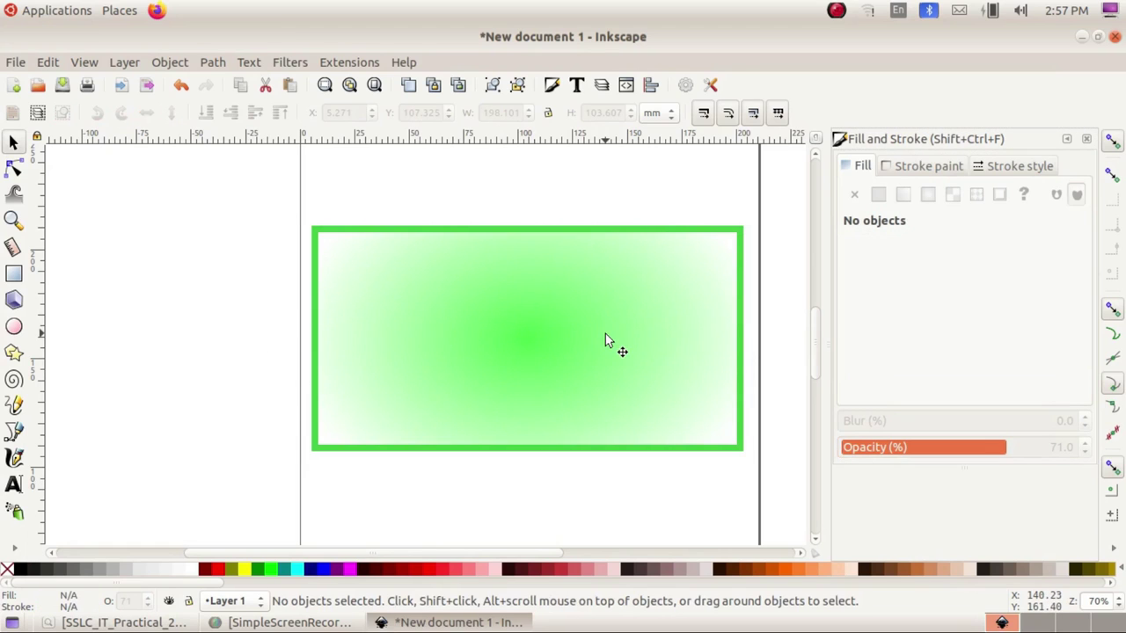
click(164, 623)
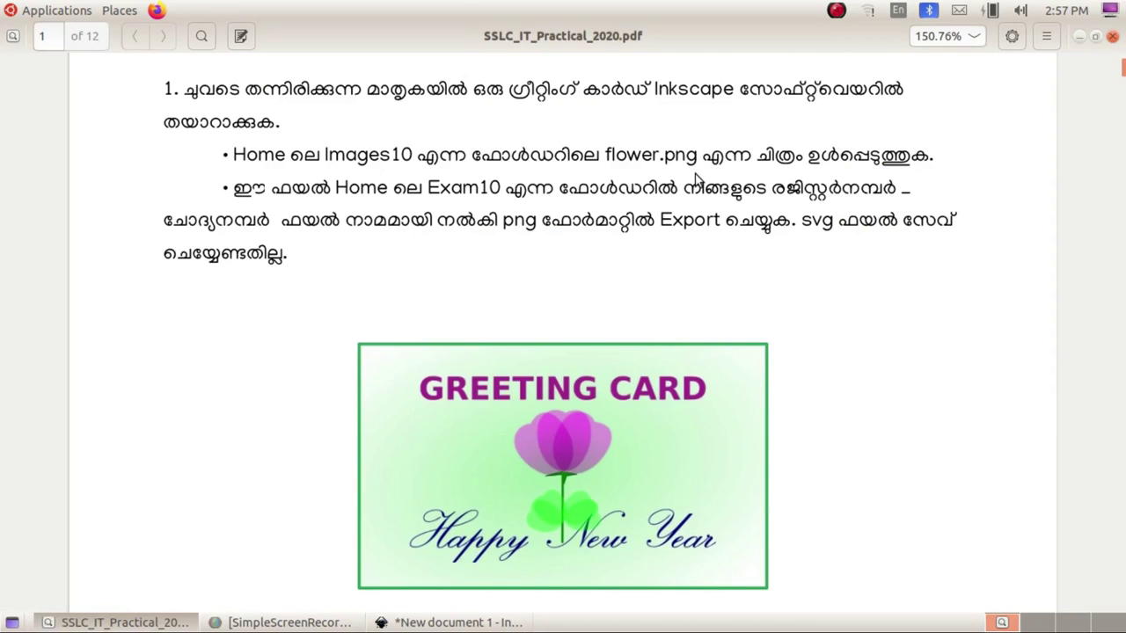
click(132, 623)
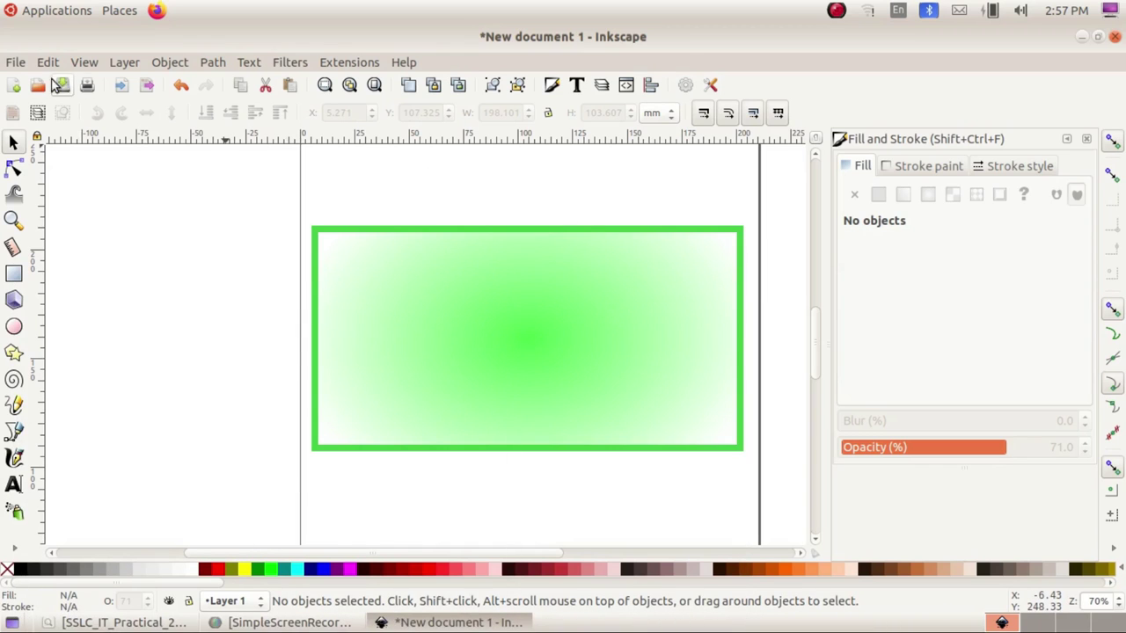
Step: Import flower.png from the Images10 folder
click(16, 63)
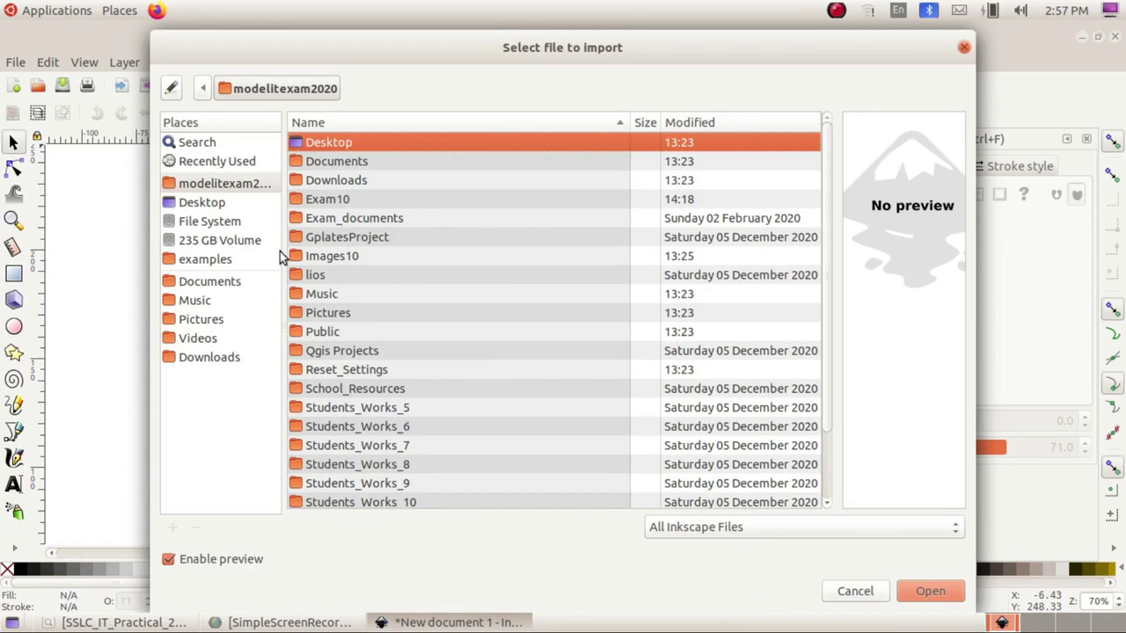
double_click(326, 258)
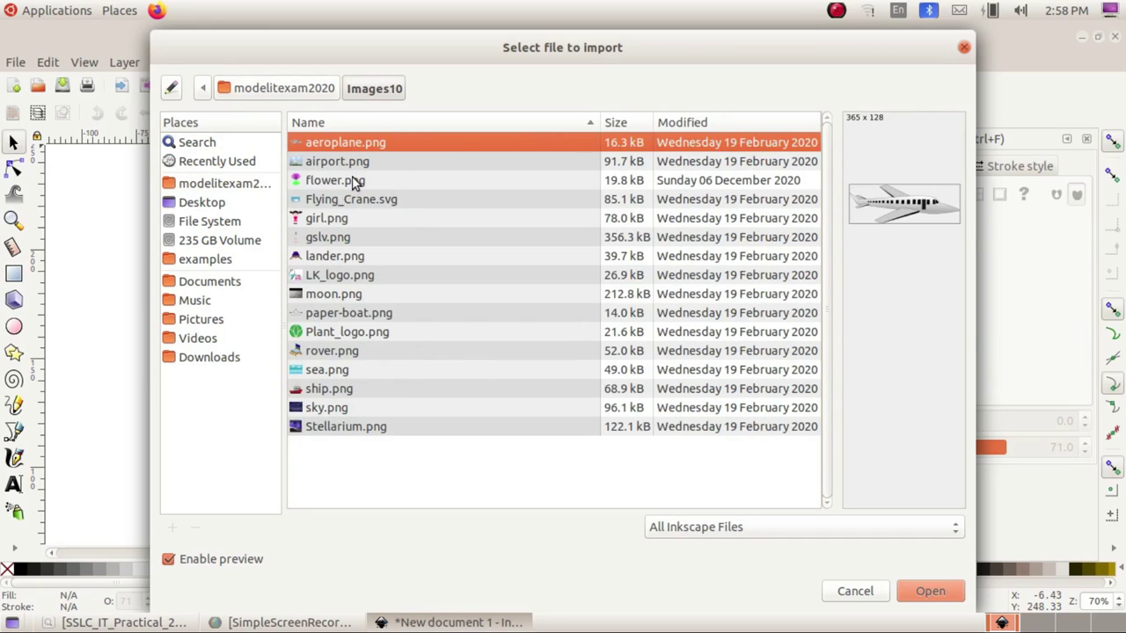
click(355, 182)
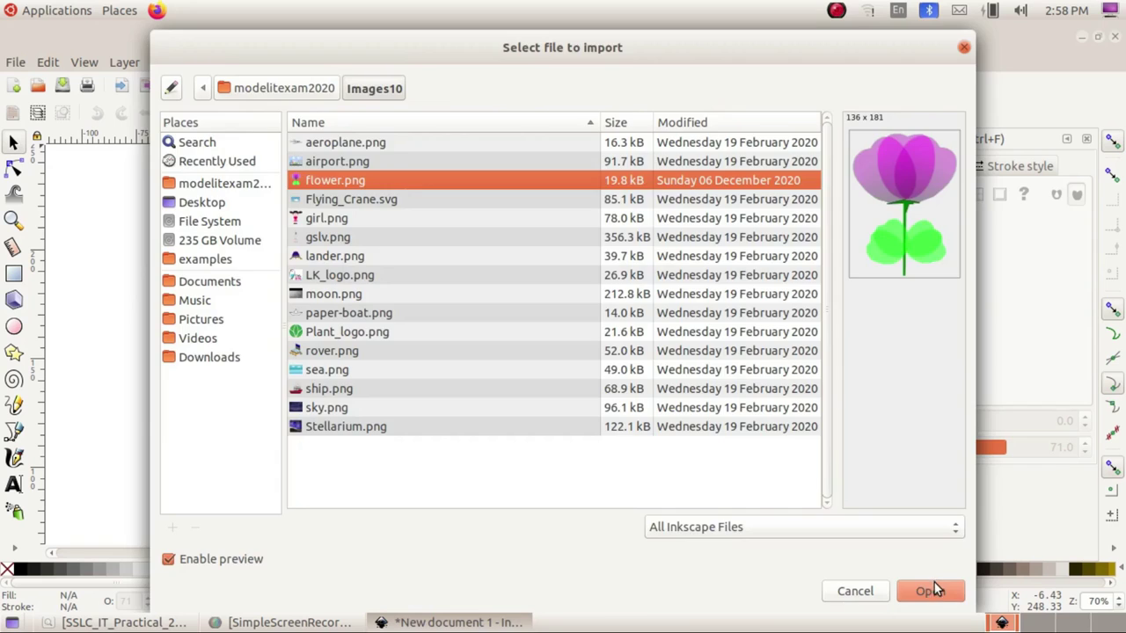
click(932, 587)
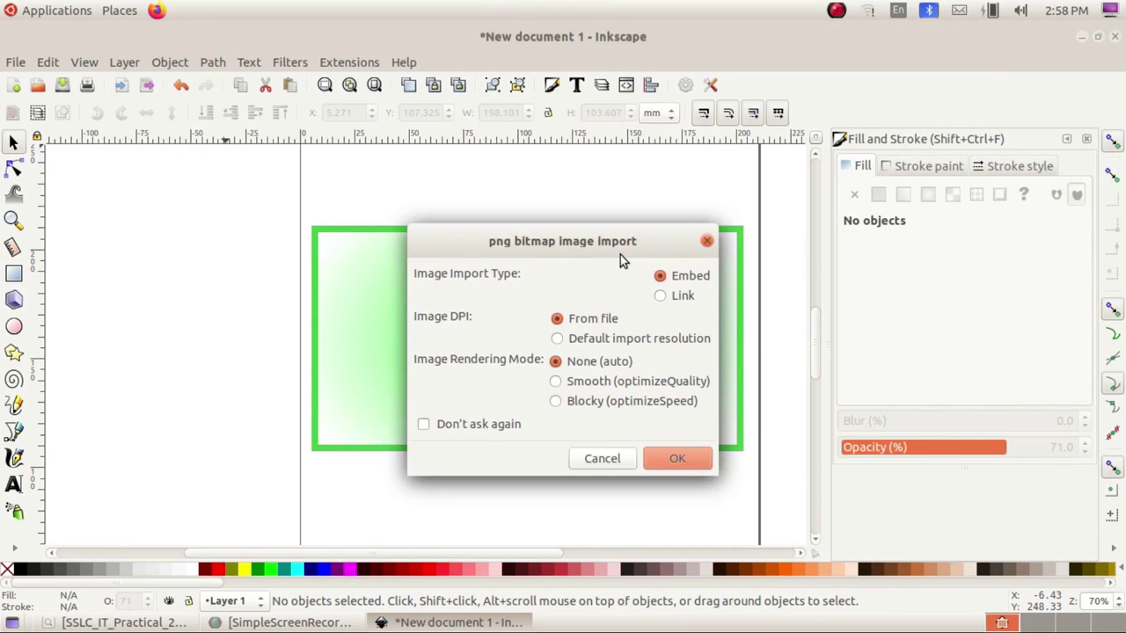
Step: Embed the flower image, shrink it to about 33.2 × 44.6 mm, and centre it
click(673, 462)
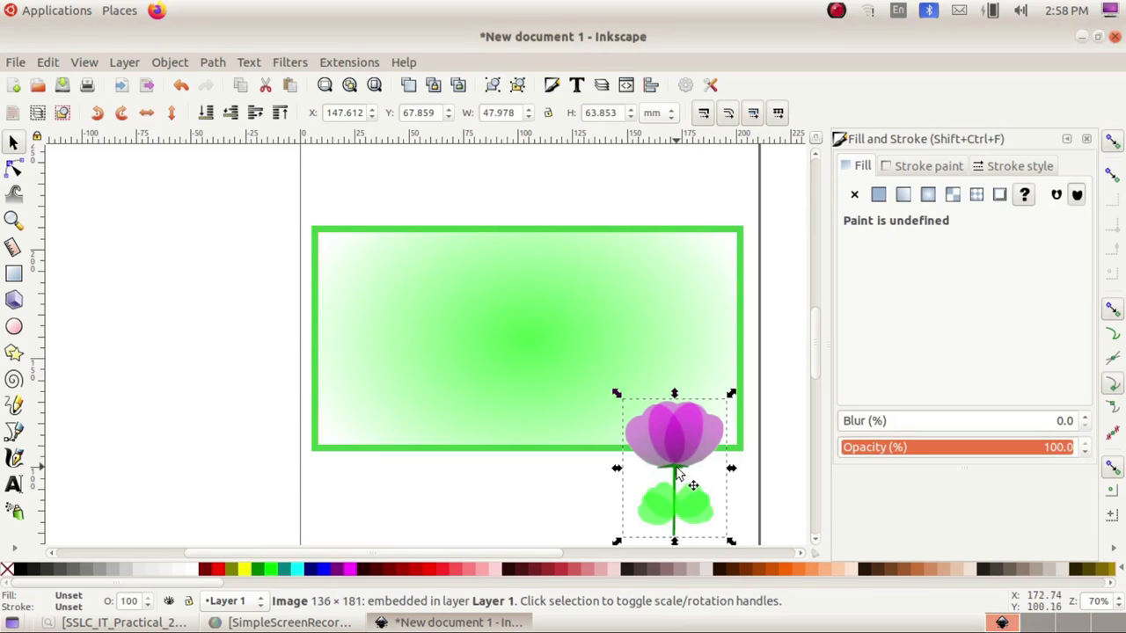
key(Escape)
click(668, 462)
mouse_move(673, 474)
mouse_down()
mouse_move(653, 427)
mouse_move(529, 347)
mouse_up()
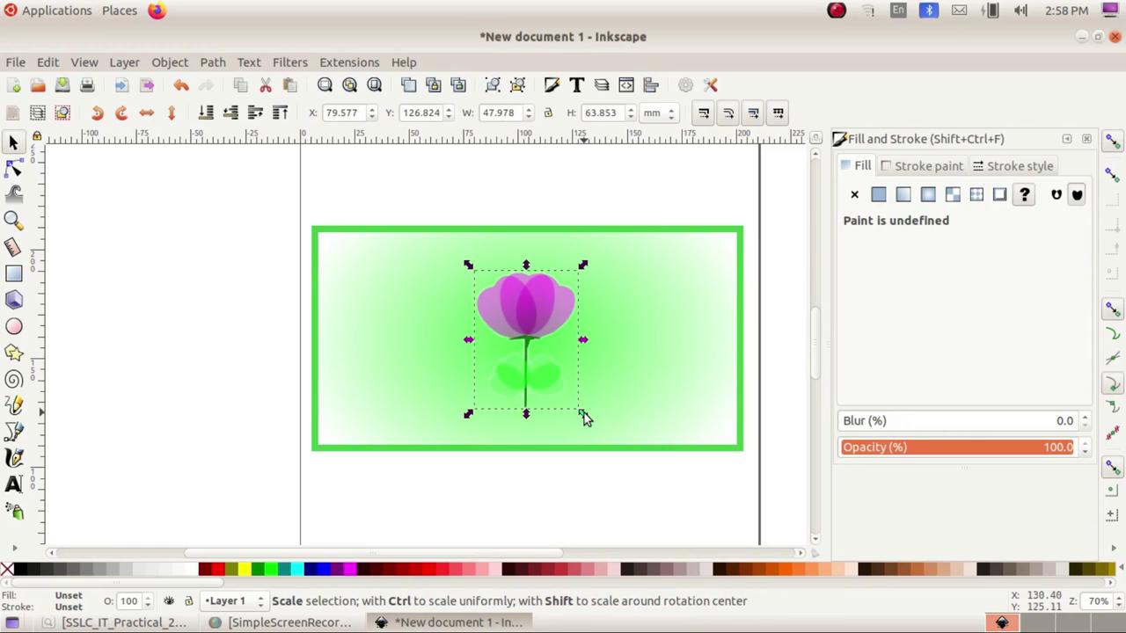
drag(584, 417, 548, 376)
drag(517, 324, 533, 327)
Step: Compare the card layout with the reference card in the PDF
click(646, 401)
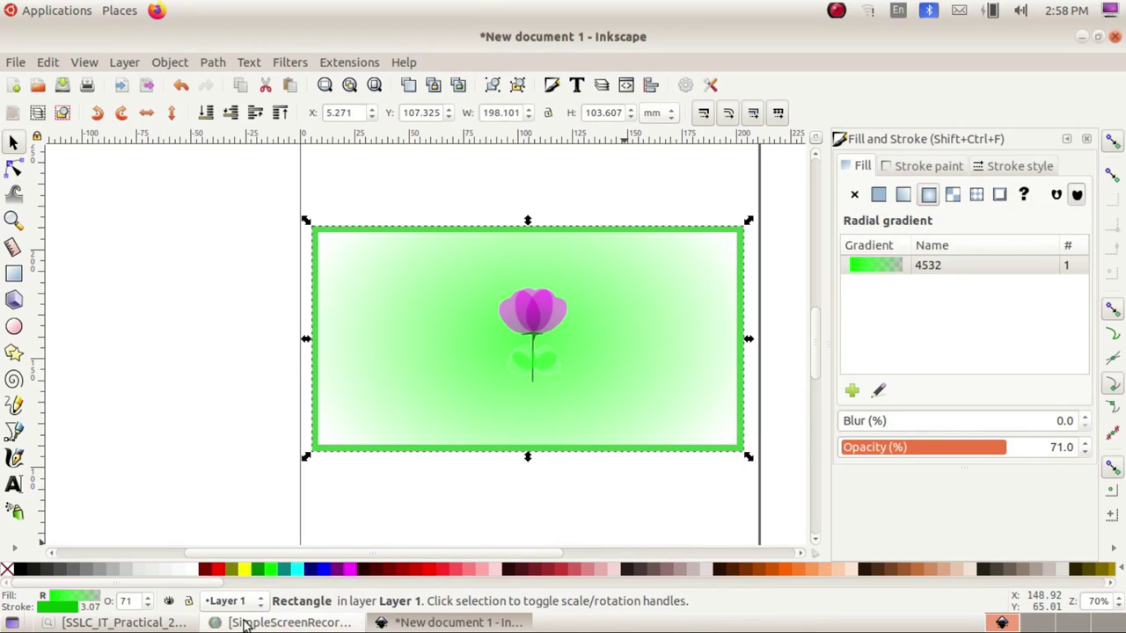
click(163, 618)
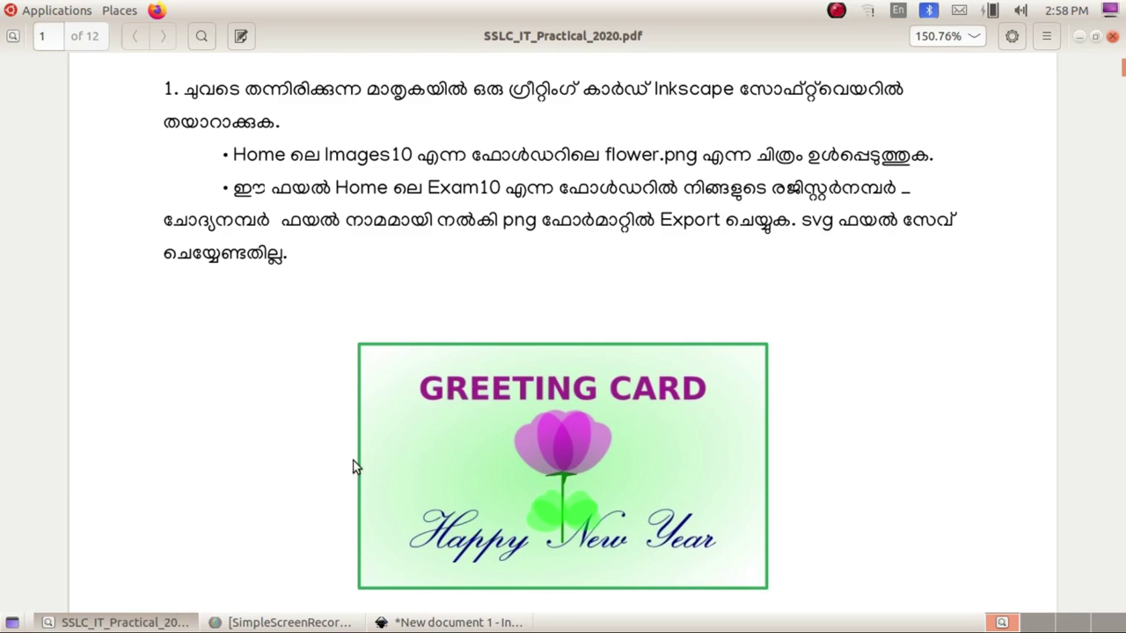
click(453, 621)
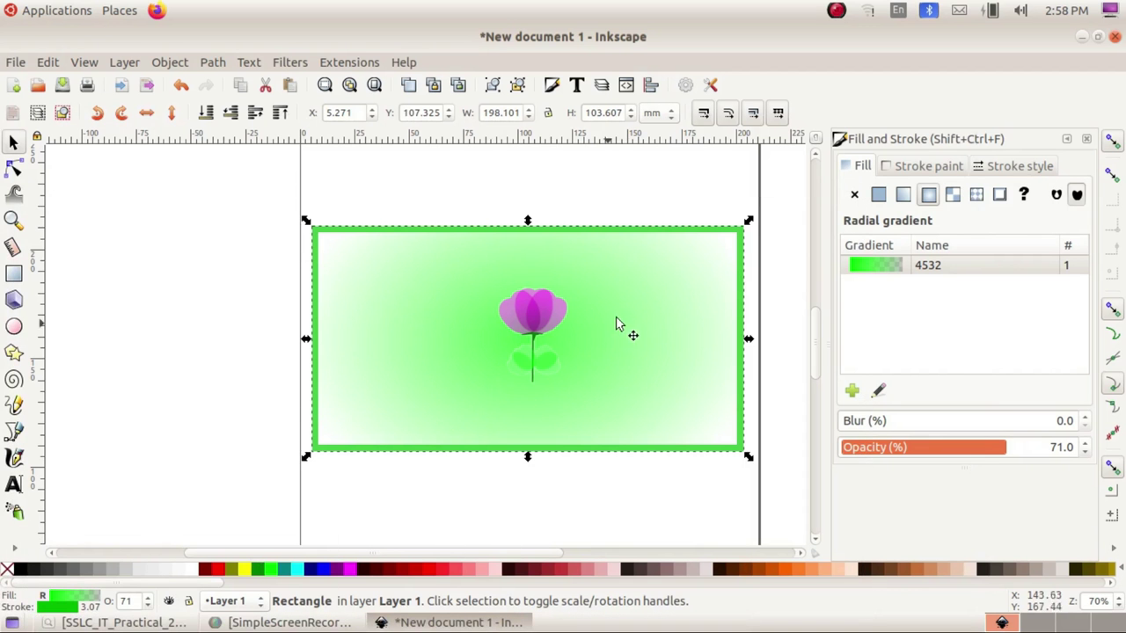
click(593, 187)
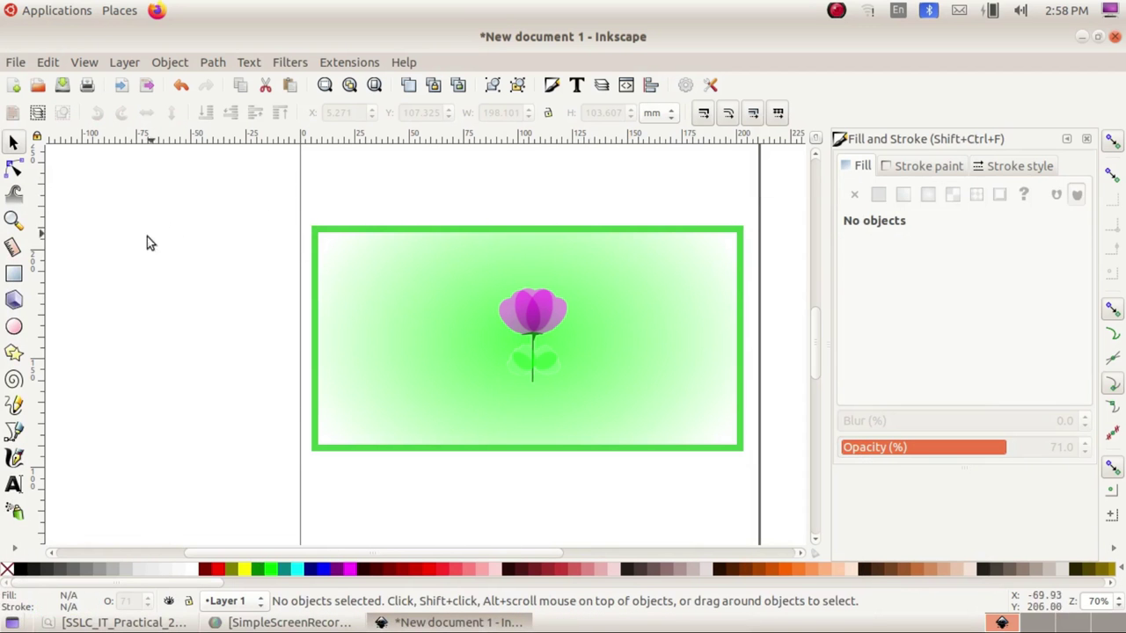
Step: Add the heading 'GREETING CARD' at the top, enlarged to about 102.8 × 13.7 mm
click(13, 486)
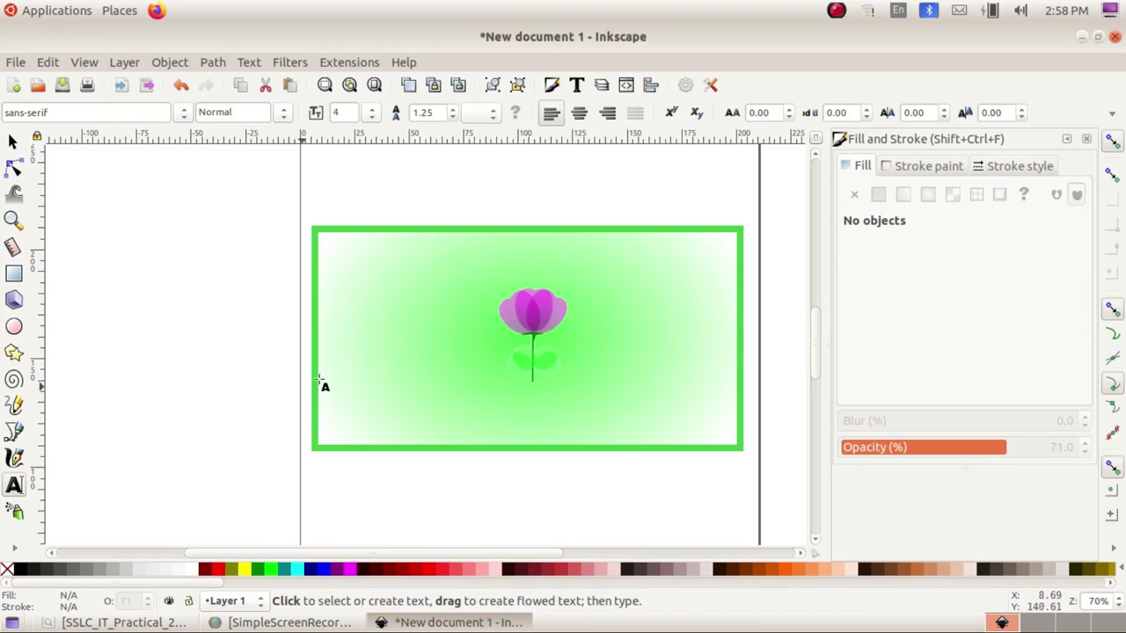
click(447, 253)
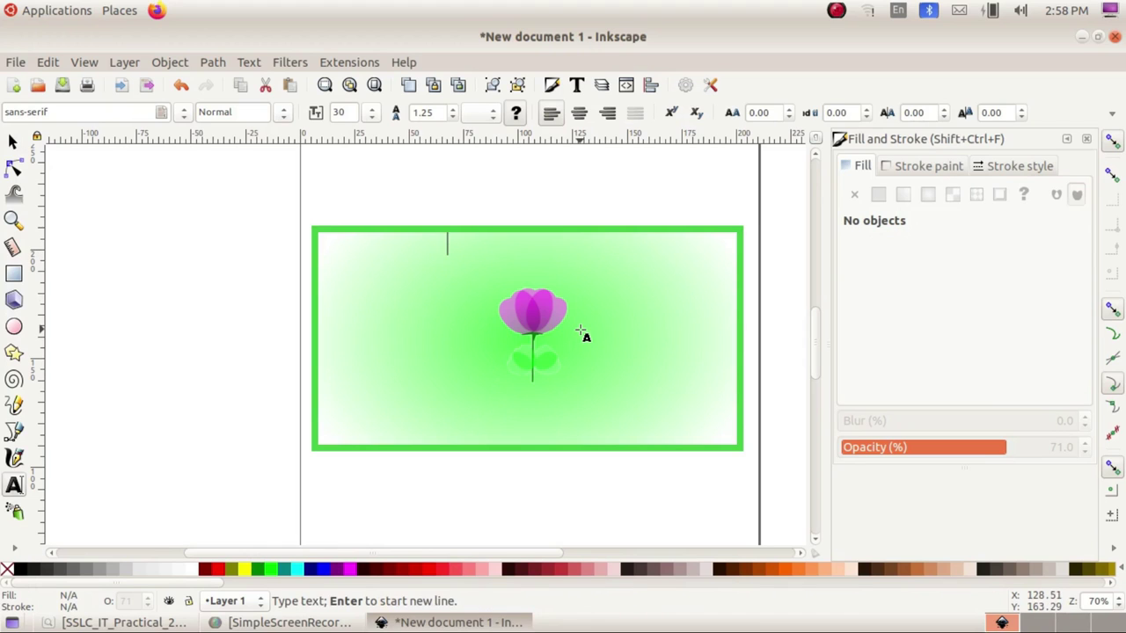
text(GREET)
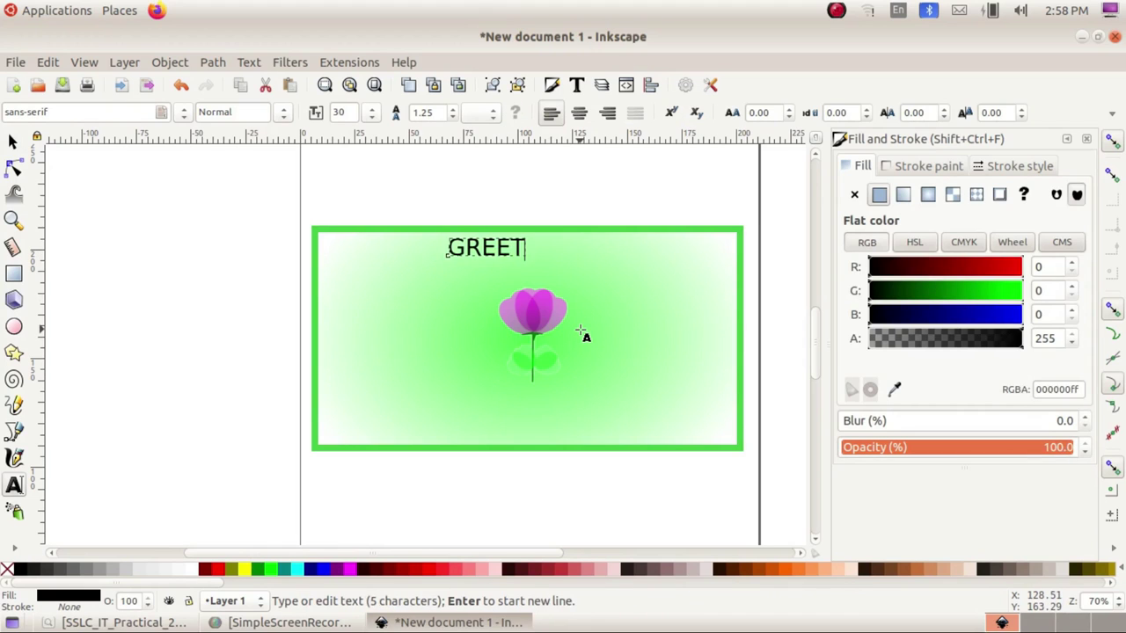
text(ING CARD)
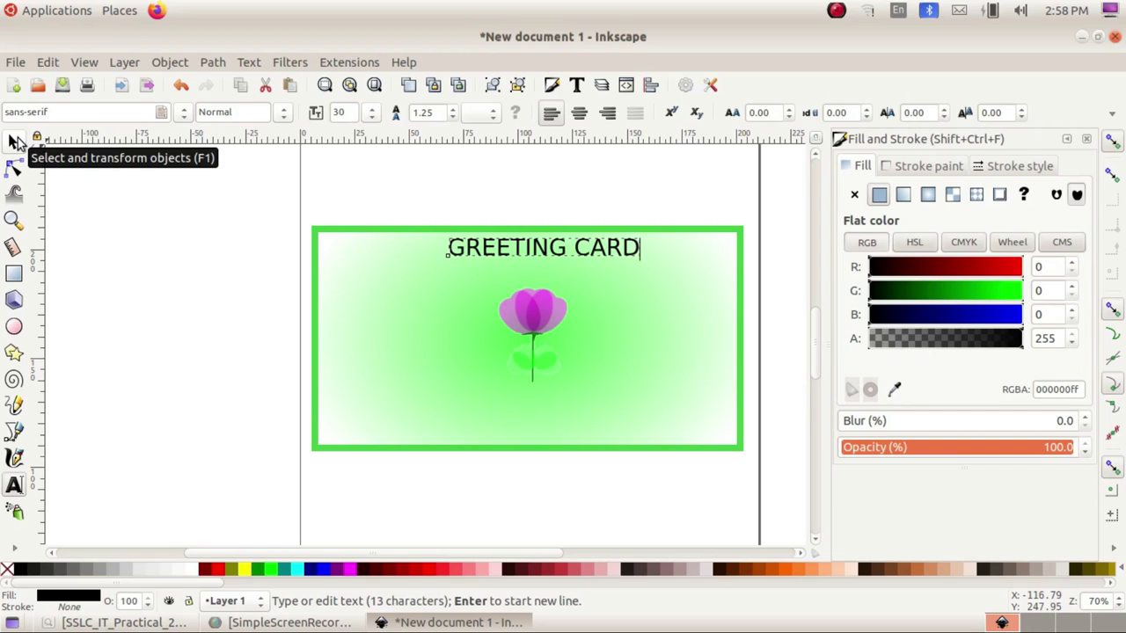
click(15, 143)
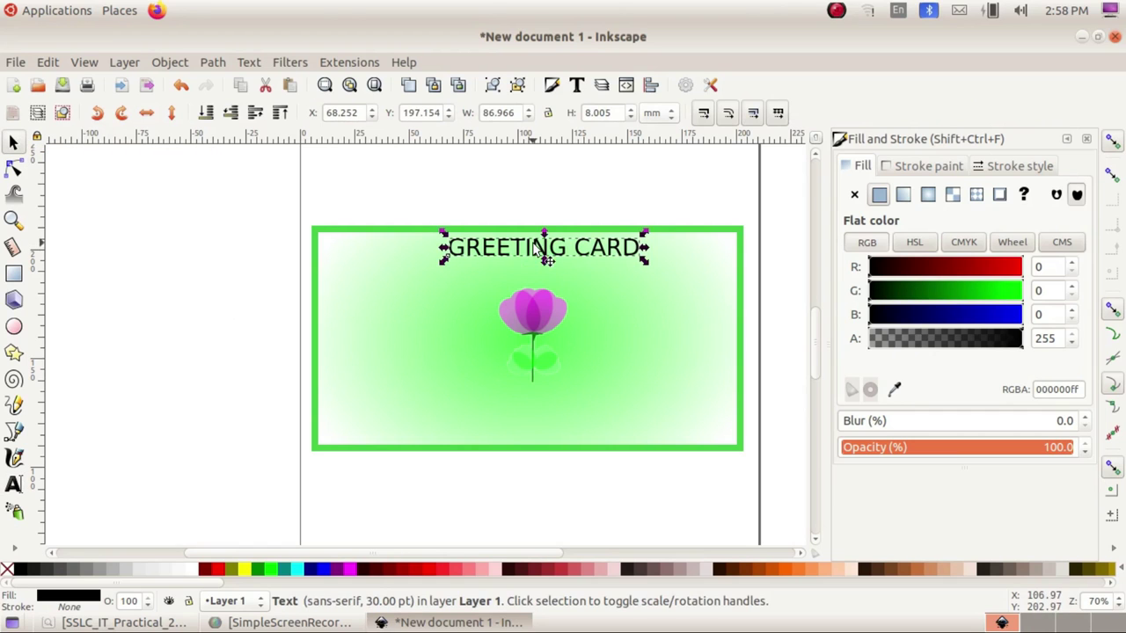
drag(535, 246, 519, 252)
mouse_move(628, 267)
mouse_down()
mouse_move(658, 279)
mouse_move(594, 255)
mouse_up()
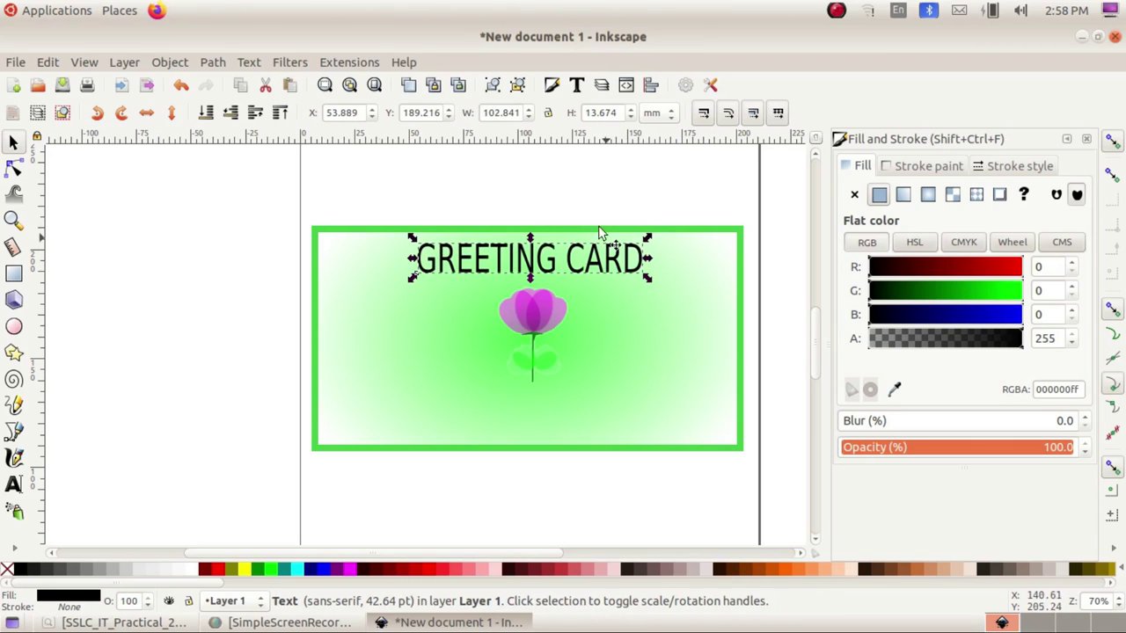
click(249, 63)
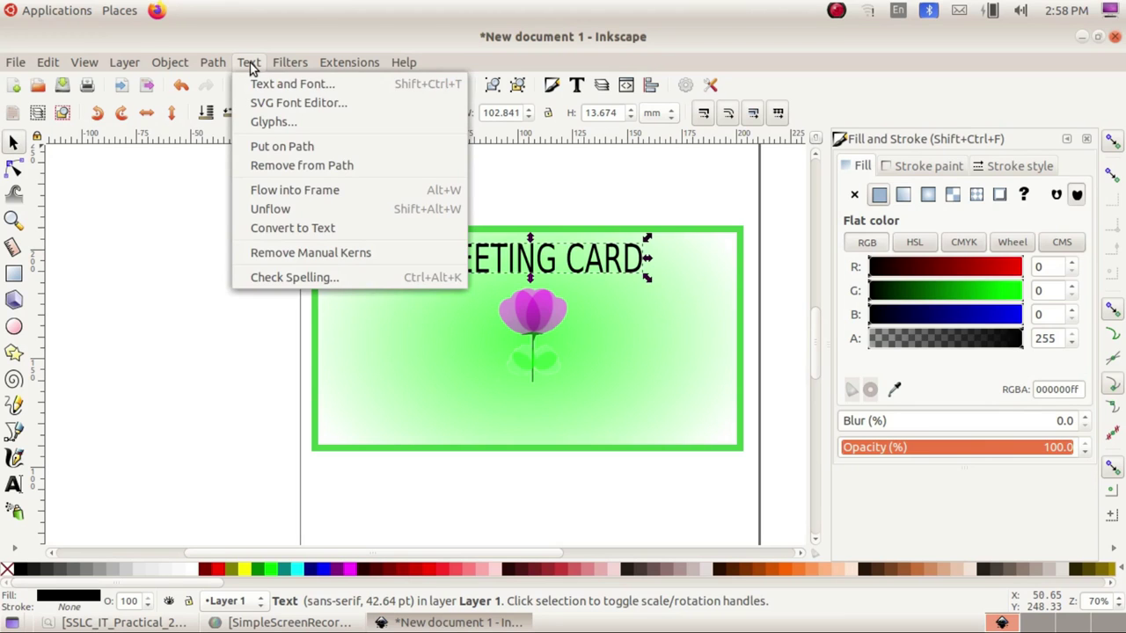
Step: Preview several font families, then apply Jara Bold to the GREETING CARD heading
click(265, 79)
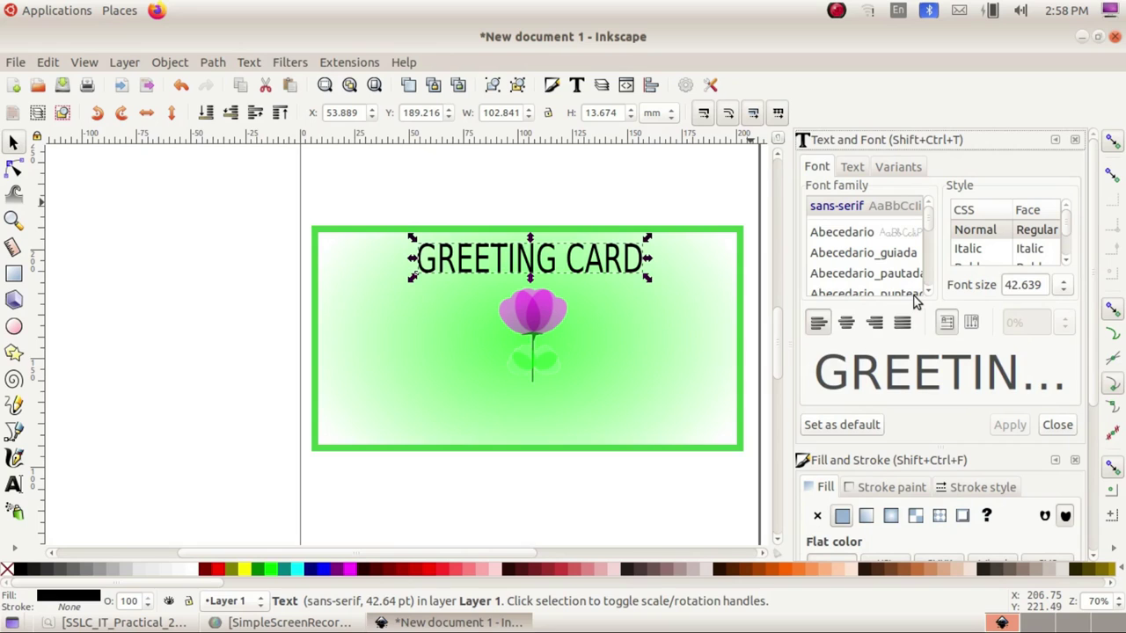
click(850, 232)
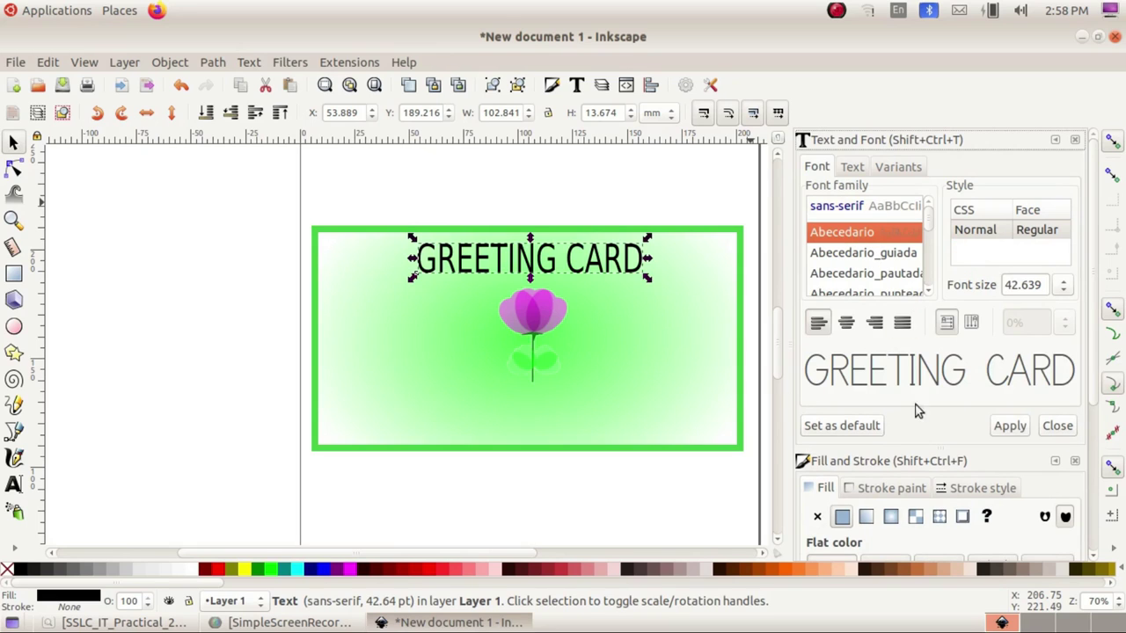
key(Down)
key(Down)
key(Down)
key(Down)
key(Down)
key(Down)
key(Down)
key(Down)
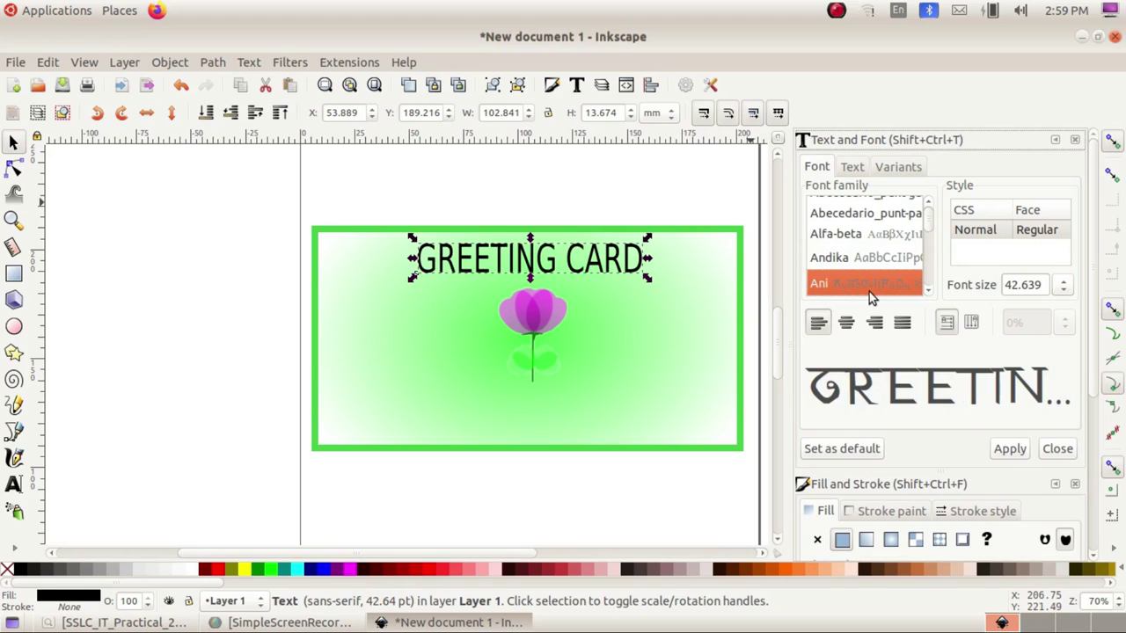
key(Down)
key(Down)
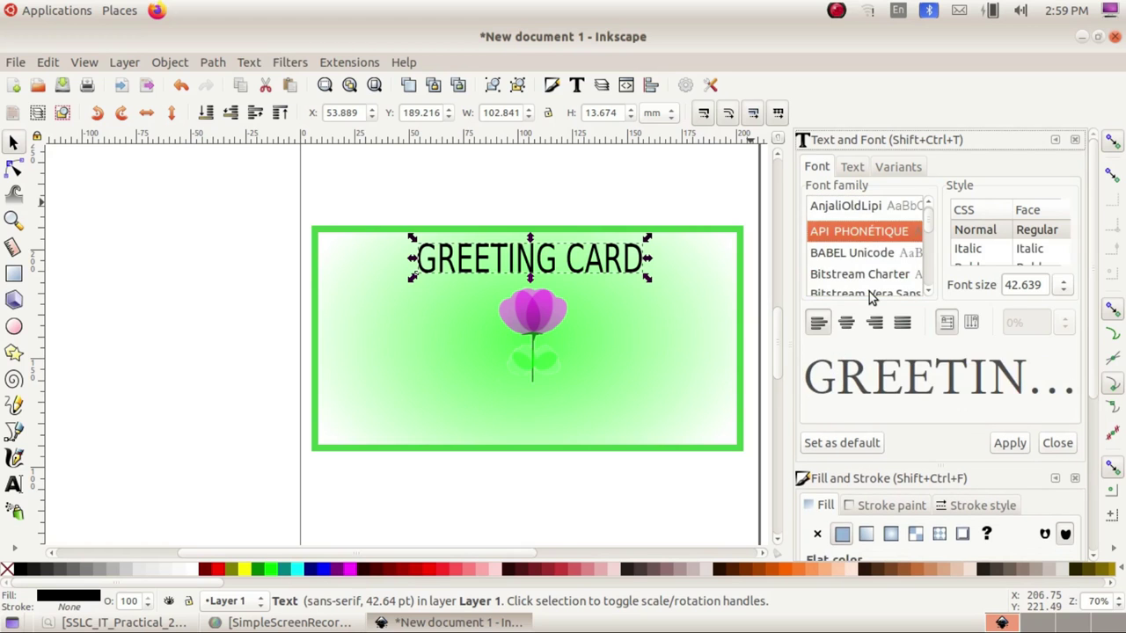
key(Down)
key(Down)
key(Down)
key(Down)
key(Down)
key(Down)
key(Down)
key(Down)
key(Down)
key(Down)
key(Down)
key(Down)
key(Down)
key(Down)
key(Down)
key(Down)
key(Down)
key(Down)
key(Down)
key(Down)
key(Down)
key(Down)
key(Down)
key(Down)
key(Down)
key(Down)
key(Down)
key(Down)
key(Down)
key(Down)
key(Down)
key(Down)
key(Down)
key(Down)
key(Down)
key(Down)
key(Down)
key(Down)
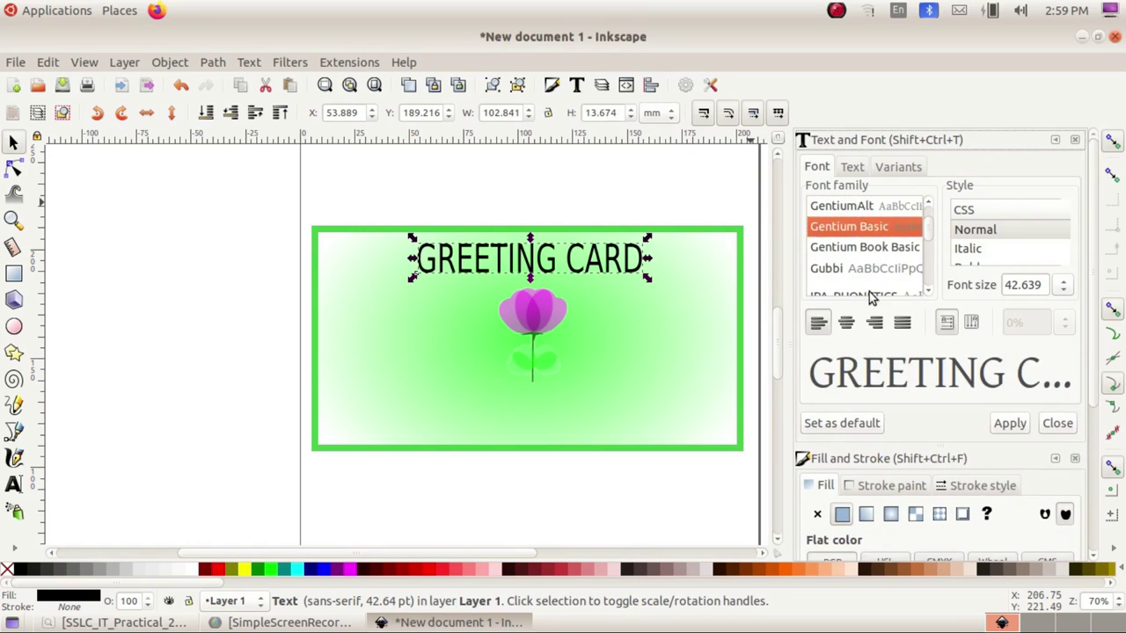
key(Down)
key(Down)
key(Down)
key(Down)
key(Down)
key(Down)
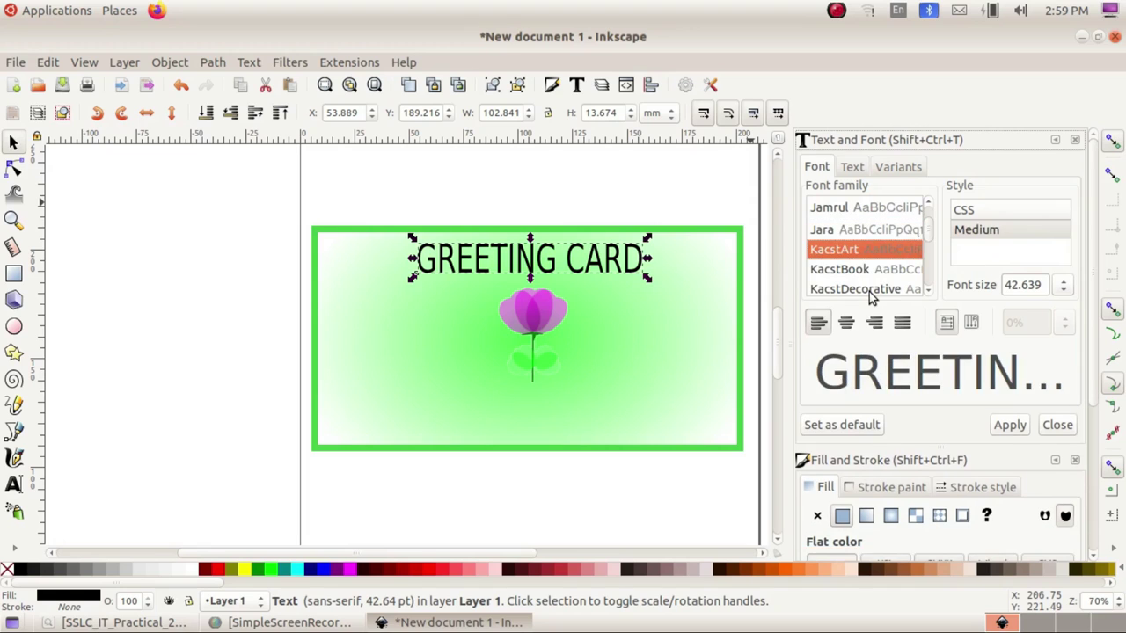
click(867, 230)
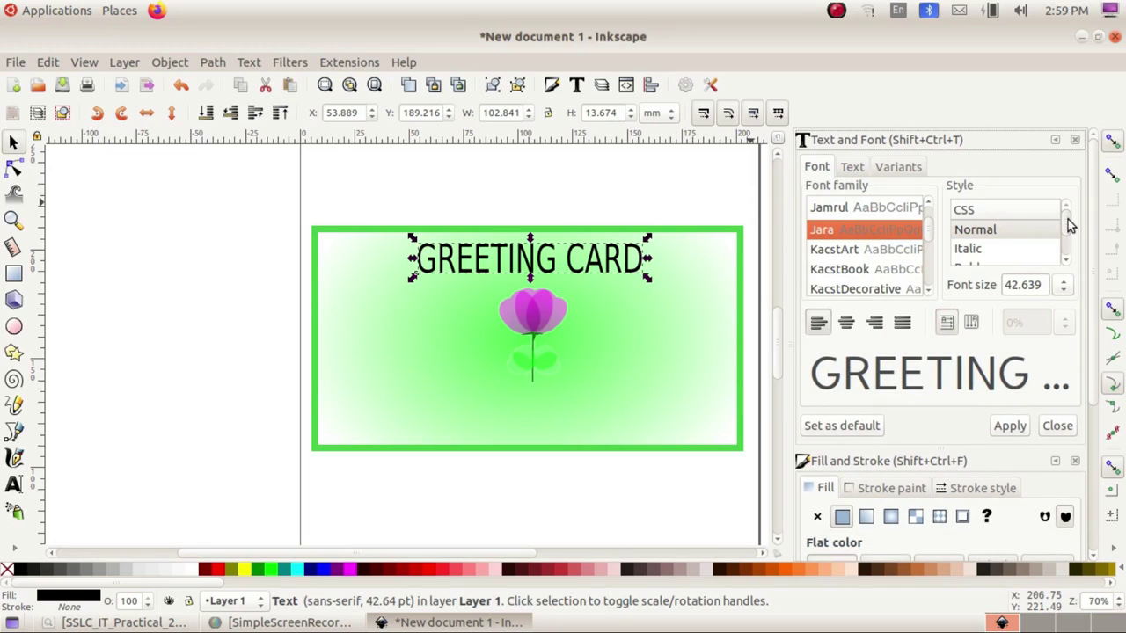
drag(1069, 225, 1064, 243)
click(982, 248)
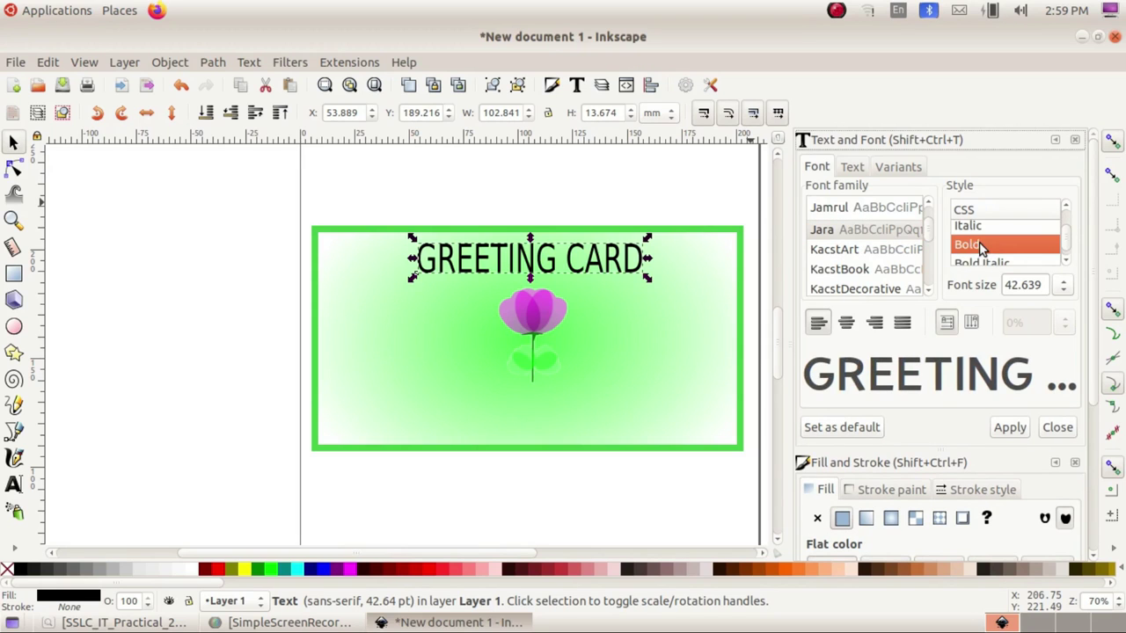
click(1009, 427)
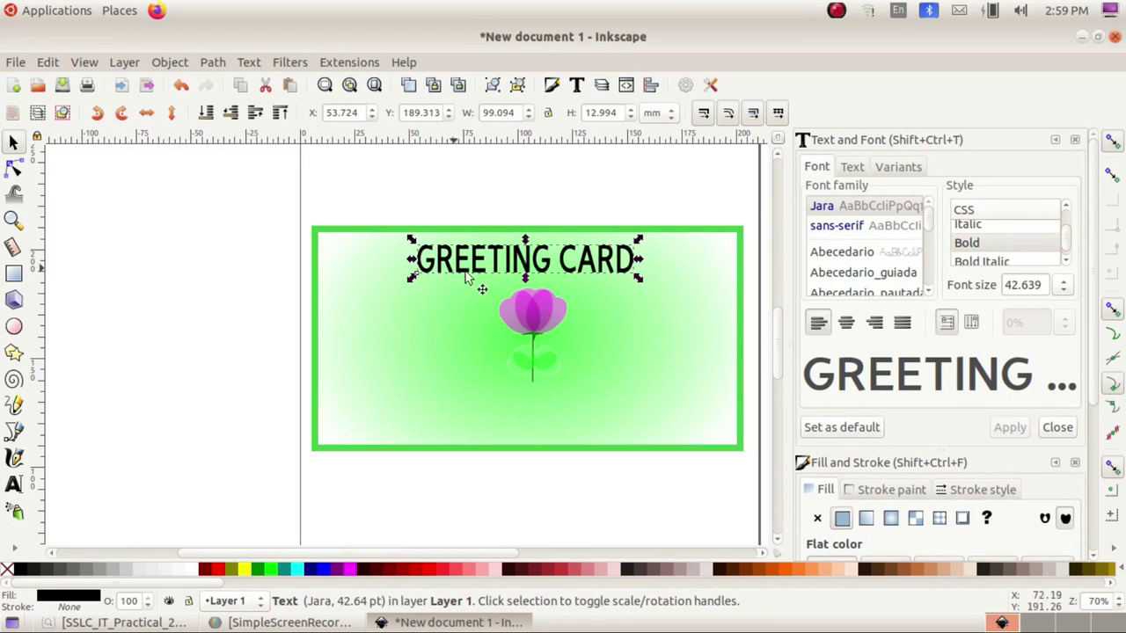
Step: Widen the heading to about 108.5 mm and check the task PDF
mouse_move(639, 280)
mouse_down()
mouse_move(659, 276)
mouse_move(627, 280)
mouse_up()
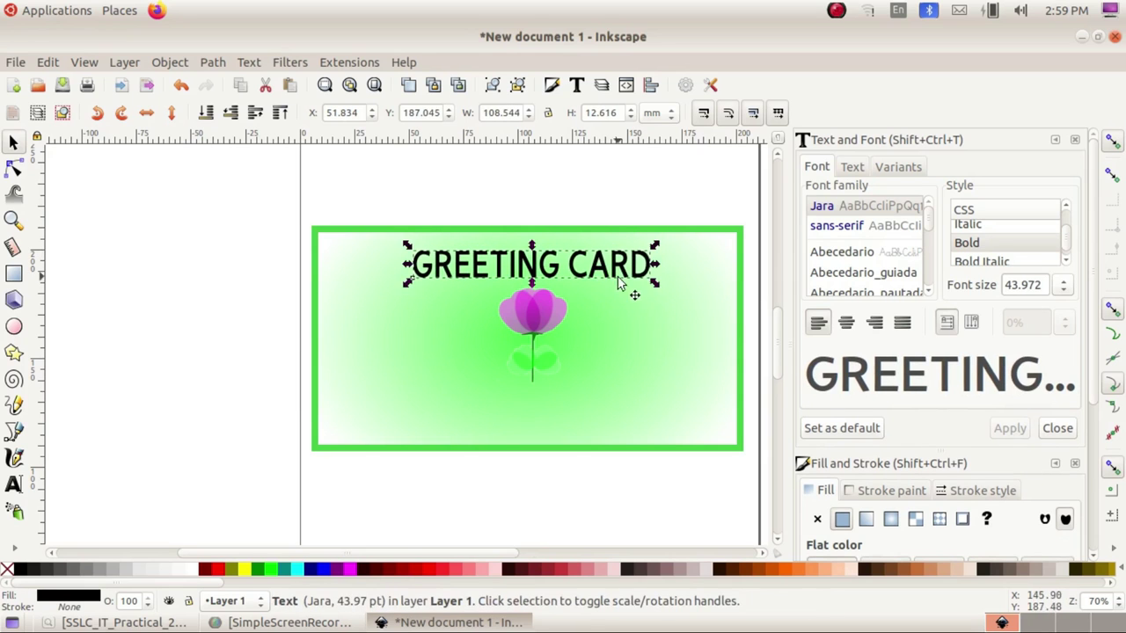
click(704, 392)
click(649, 521)
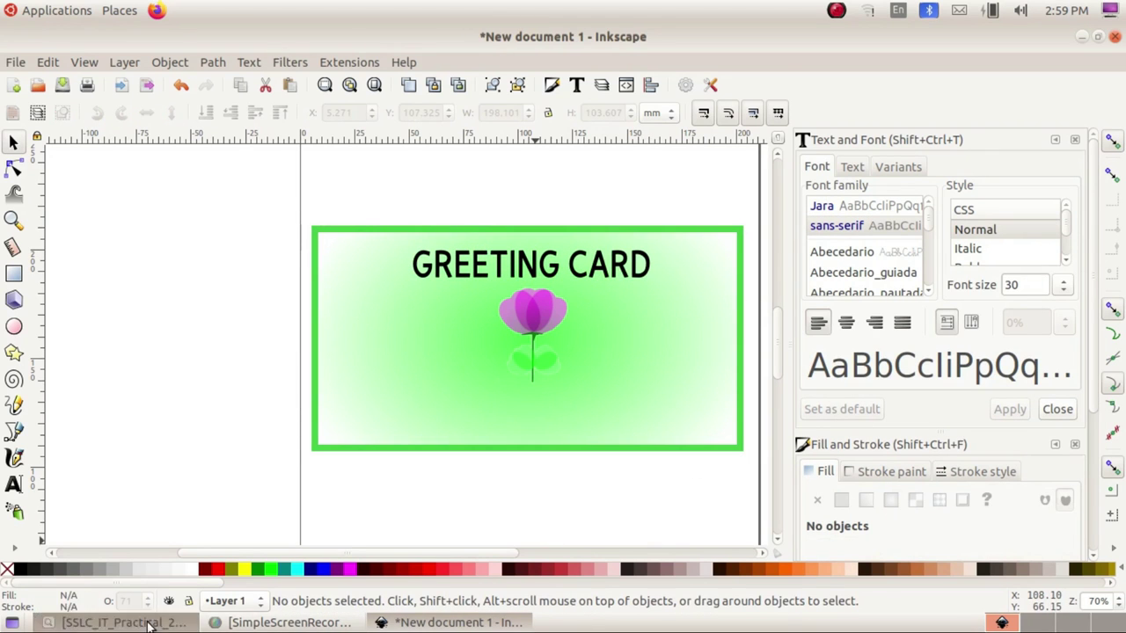
click(119, 623)
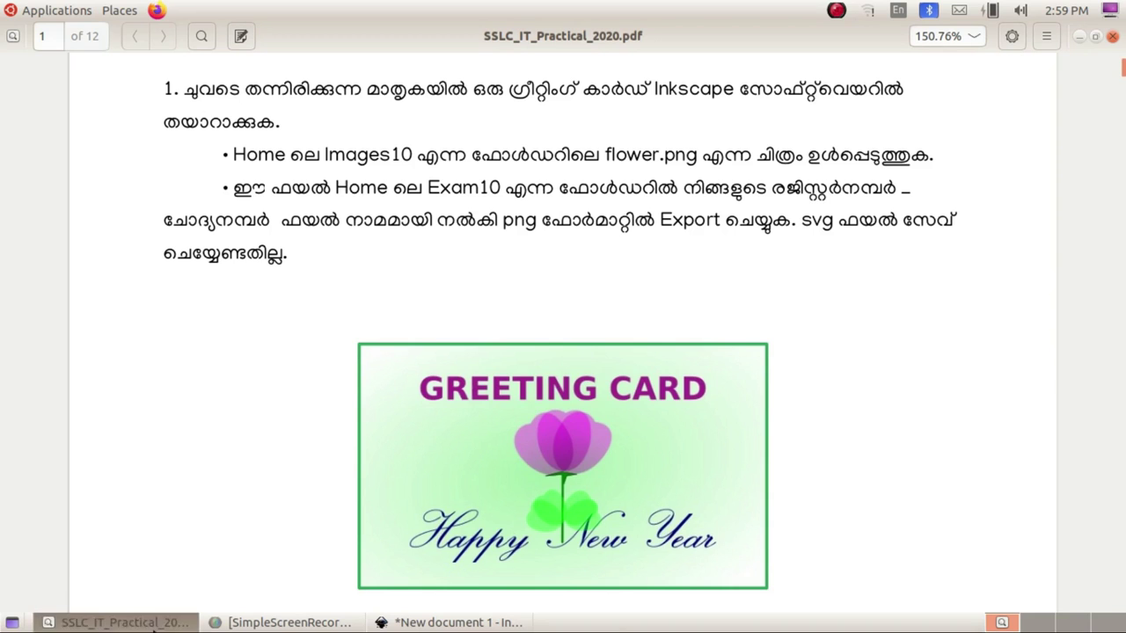
Step: Back in Inkscape, add the text 'Happy New Year' below the flower
key(alt+Tab)
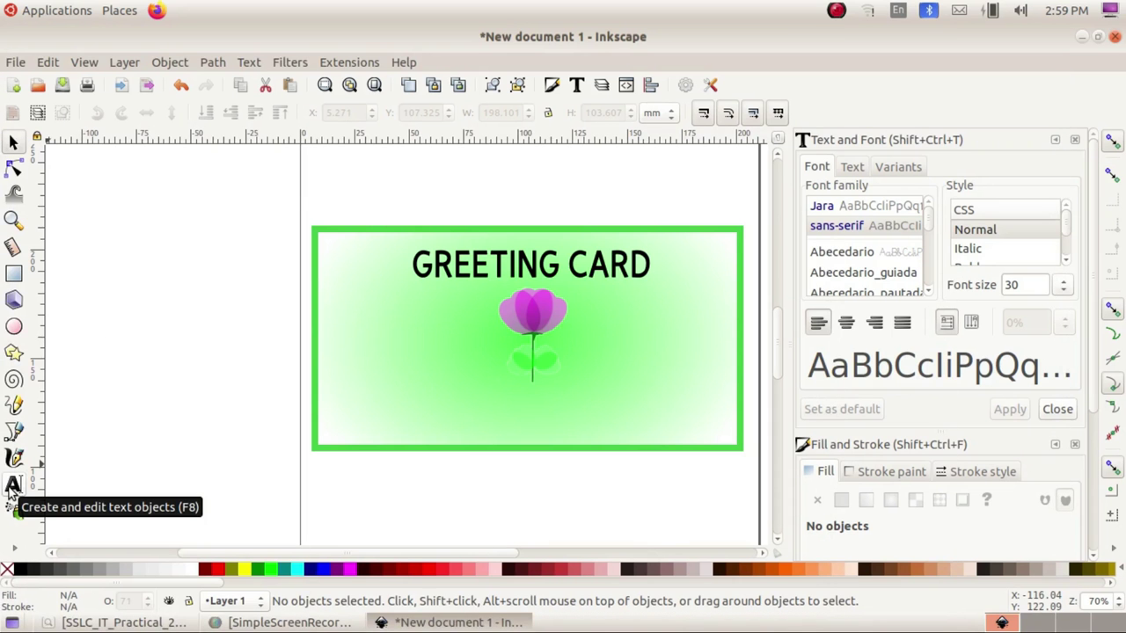
click(12, 485)
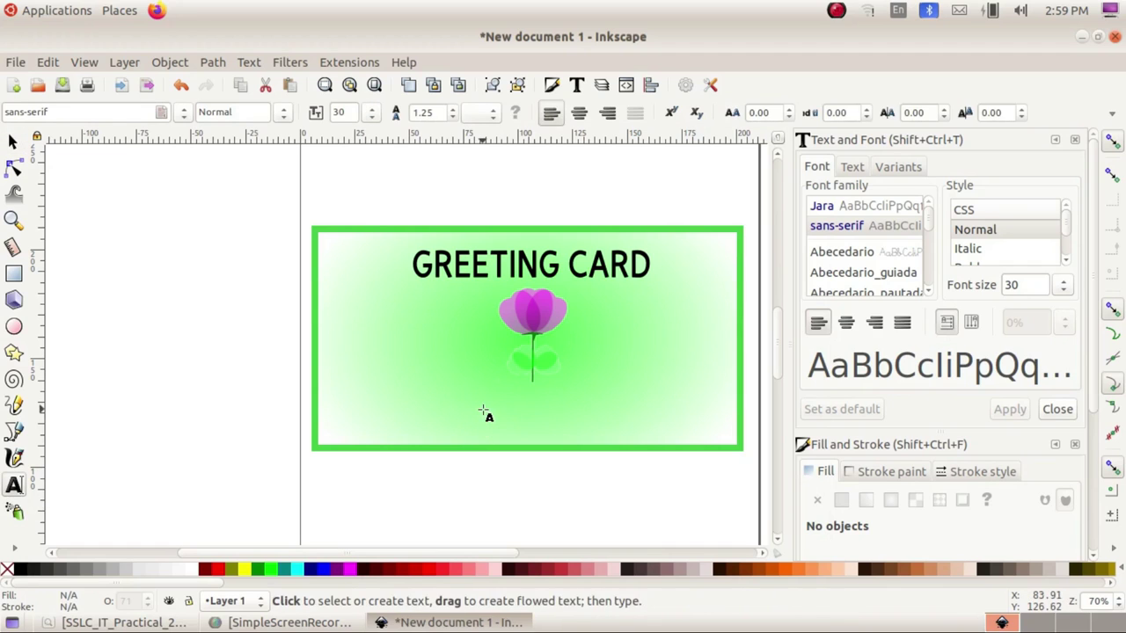
click(482, 407)
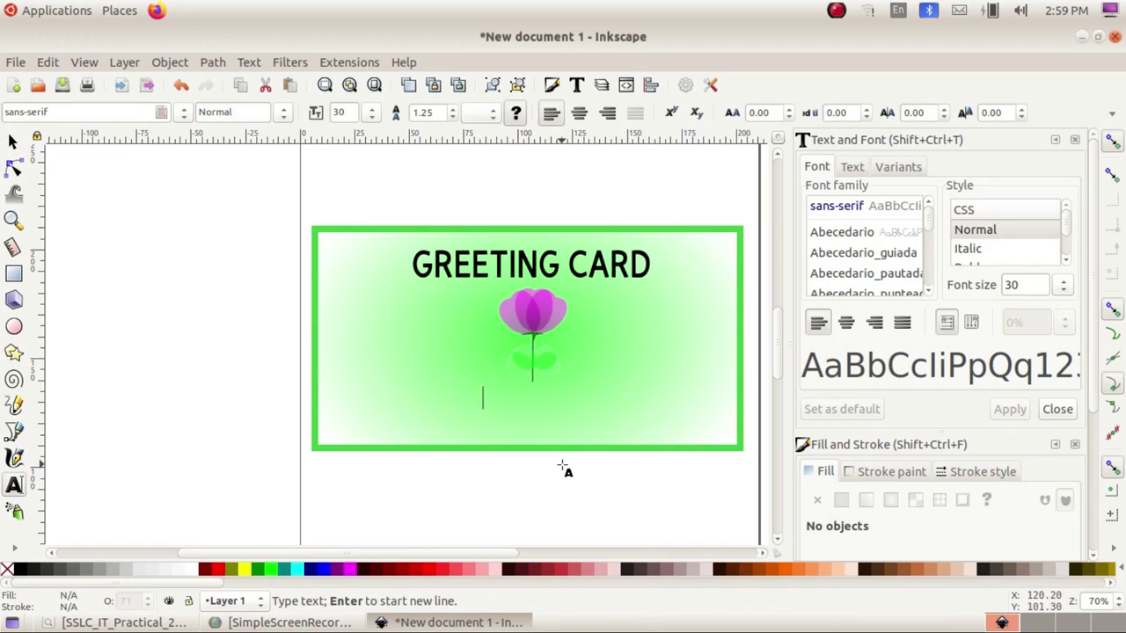
text(Ha)
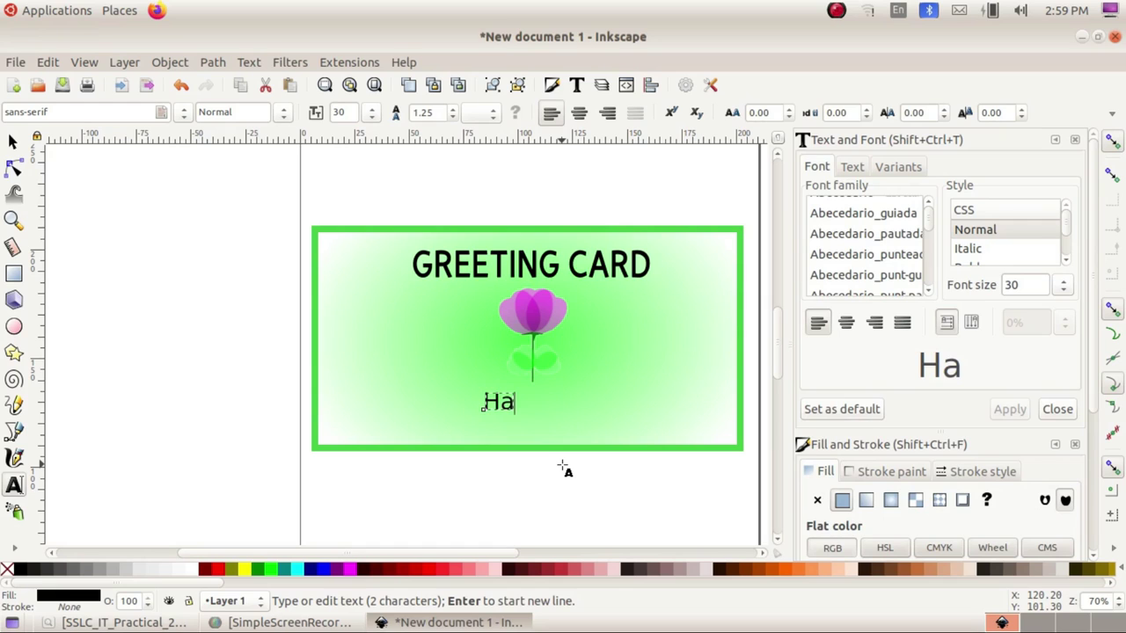
text(ppy New Year)
Step: Position Happy New Year under the flower, enlarge it to 92.2 mm wide, and check the PDF
click(12, 144)
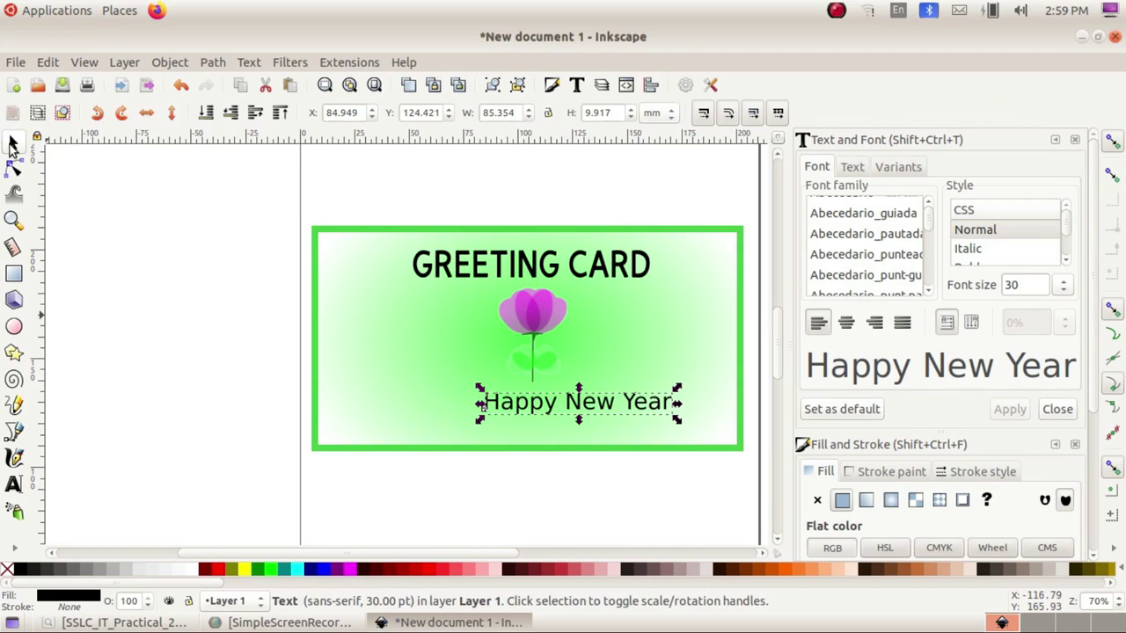
drag(543, 403, 486, 407)
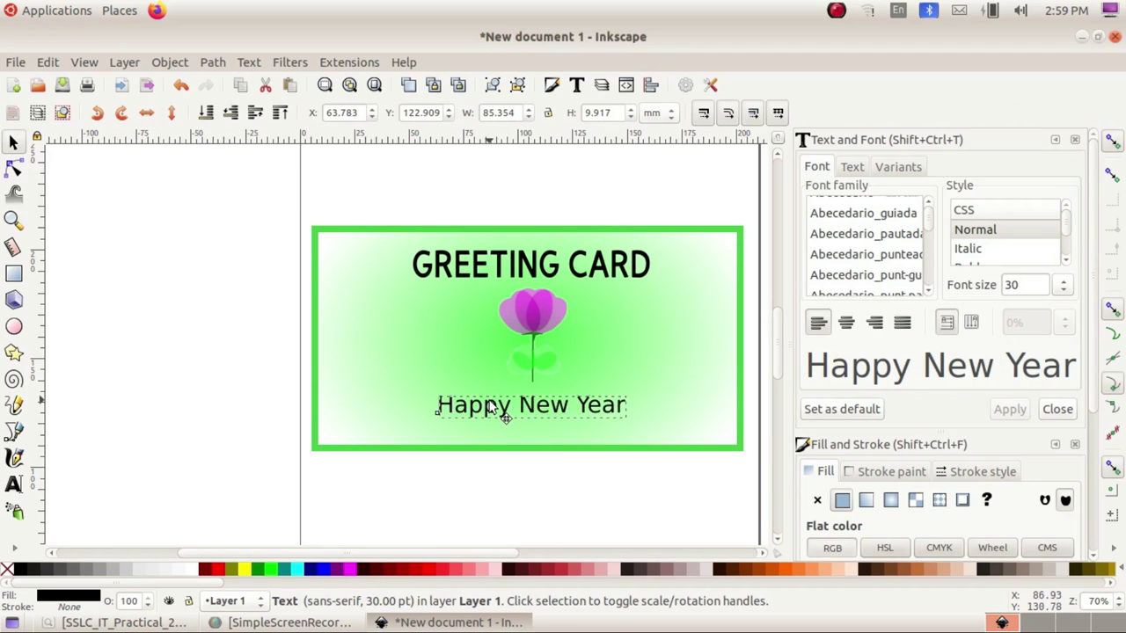
drag(630, 390, 643, 380)
drag(596, 411, 593, 410)
click(123, 622)
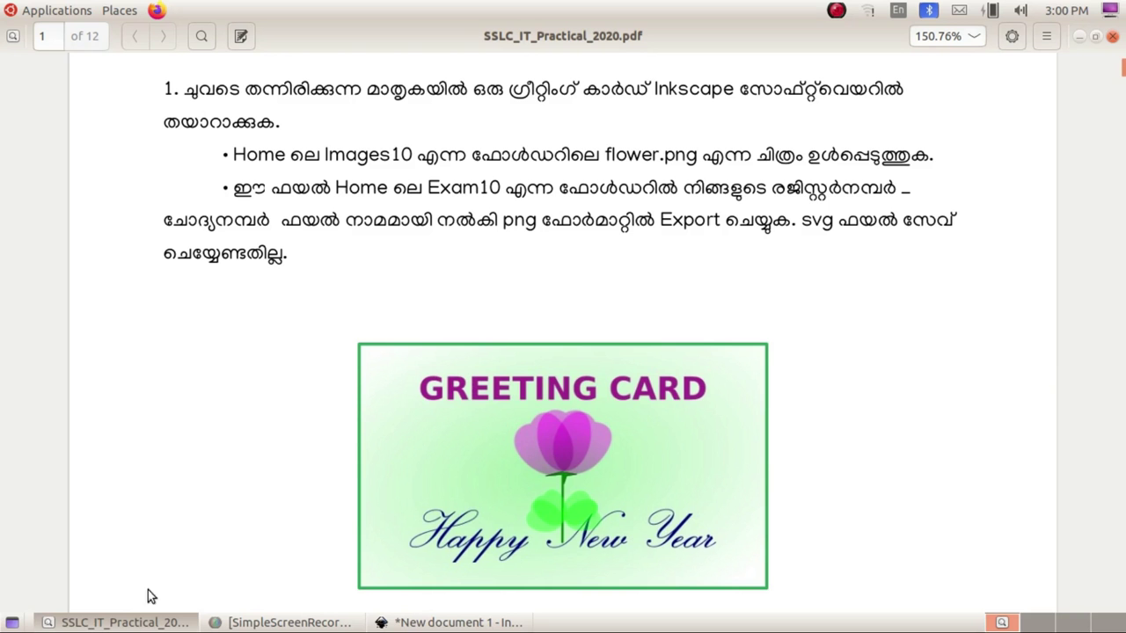
Step: Preview fonts, then apply Elegante Bold to the Happy New Year text
click(147, 621)
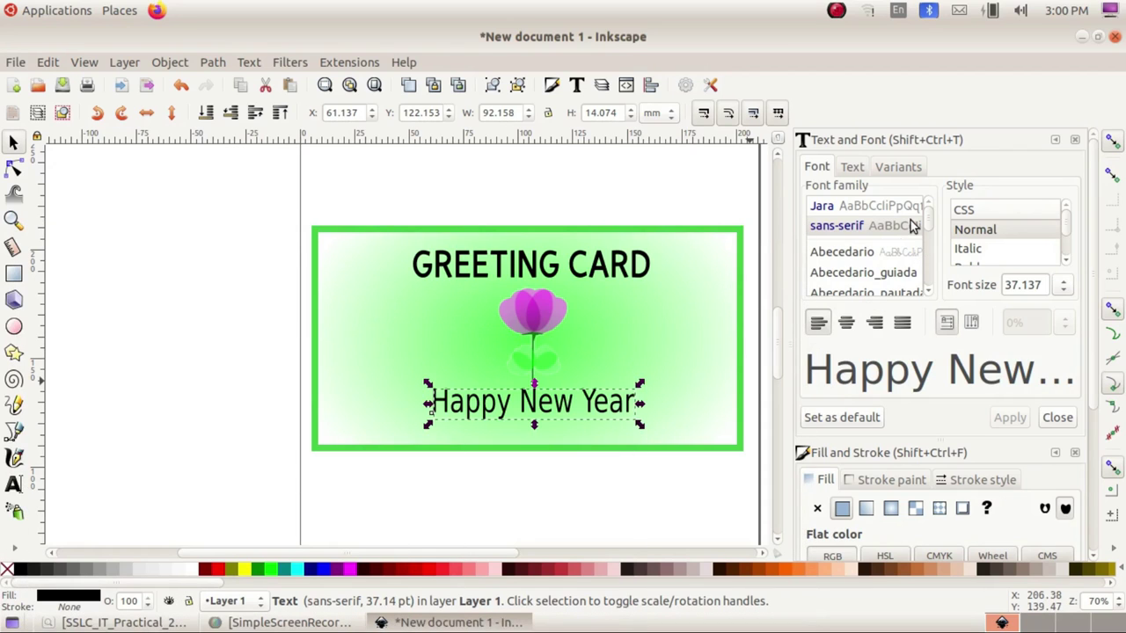
click(869, 255)
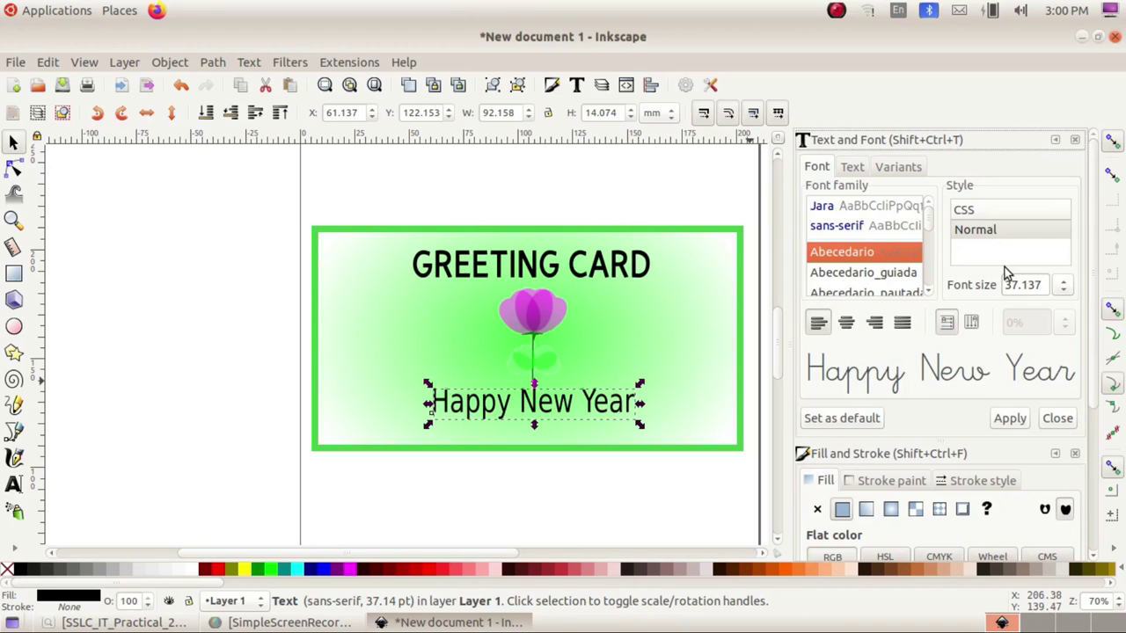
key(Down)
key(Down)
key(Down)
key(Down)
key(Down)
key(Down)
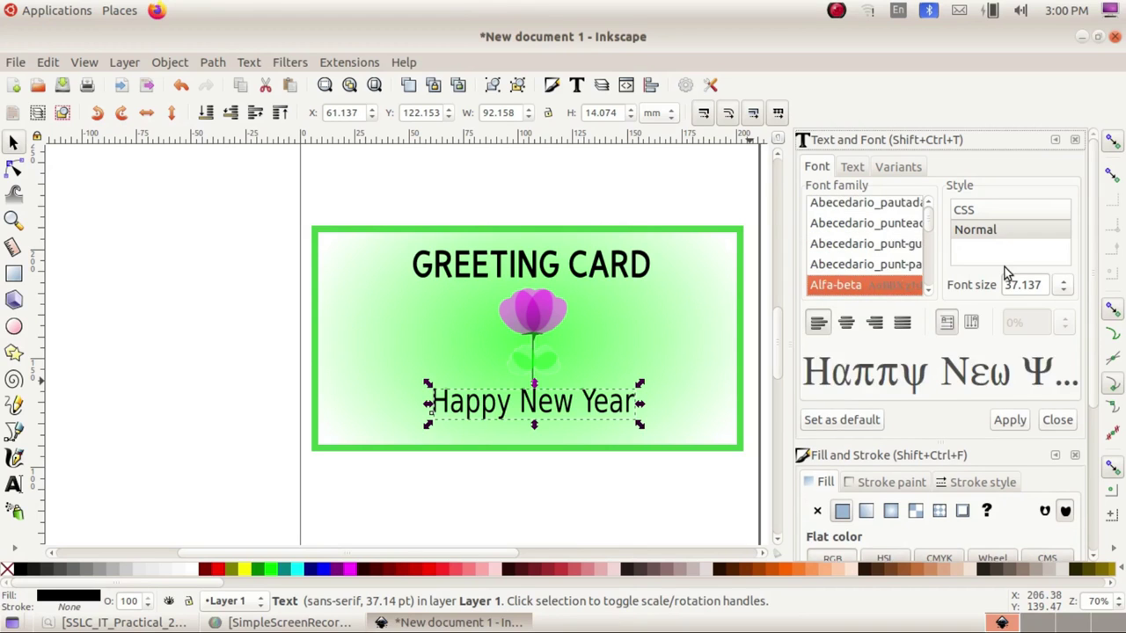
key(Down)
key(Down)
key(Down)
key(Down)
key(Down)
key(Down)
key(Down)
key(Down)
key(Down)
key(Down)
key(Down)
key(Down)
key(Down)
key(Down)
key(Down)
key(Down)
key(Down)
key(Down)
key(Down)
key(Down)
key(Down)
key(Down)
key(Down)
key(Down)
key(Down)
key(Down)
key(Down)
key(Down)
key(Down)
key(Down)
key(Down)
key(Down)
key(Up)
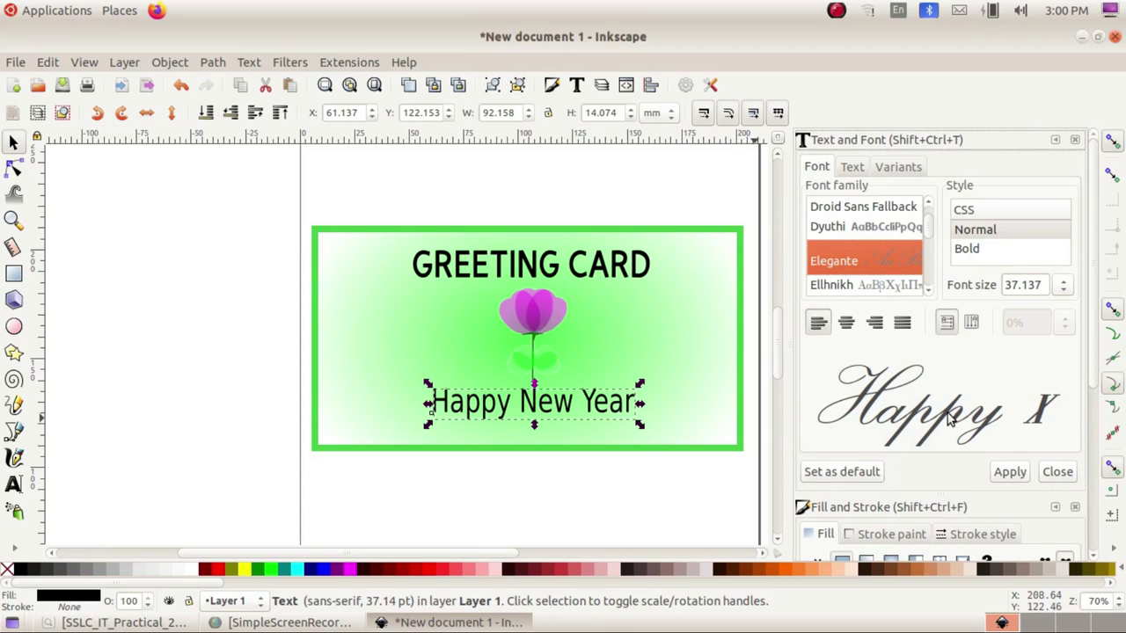
click(976, 249)
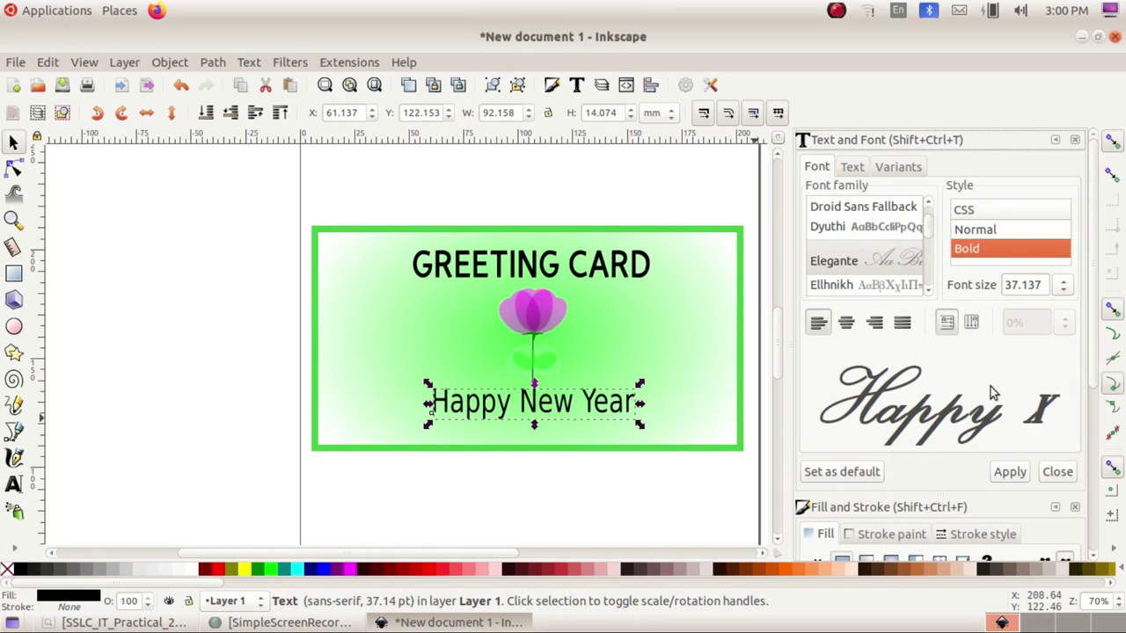
click(1010, 472)
Step: Resize Happy New Year to about 117.1 × 19.9 mm, reposition it, and check the PDF
drag(668, 416, 607, 418)
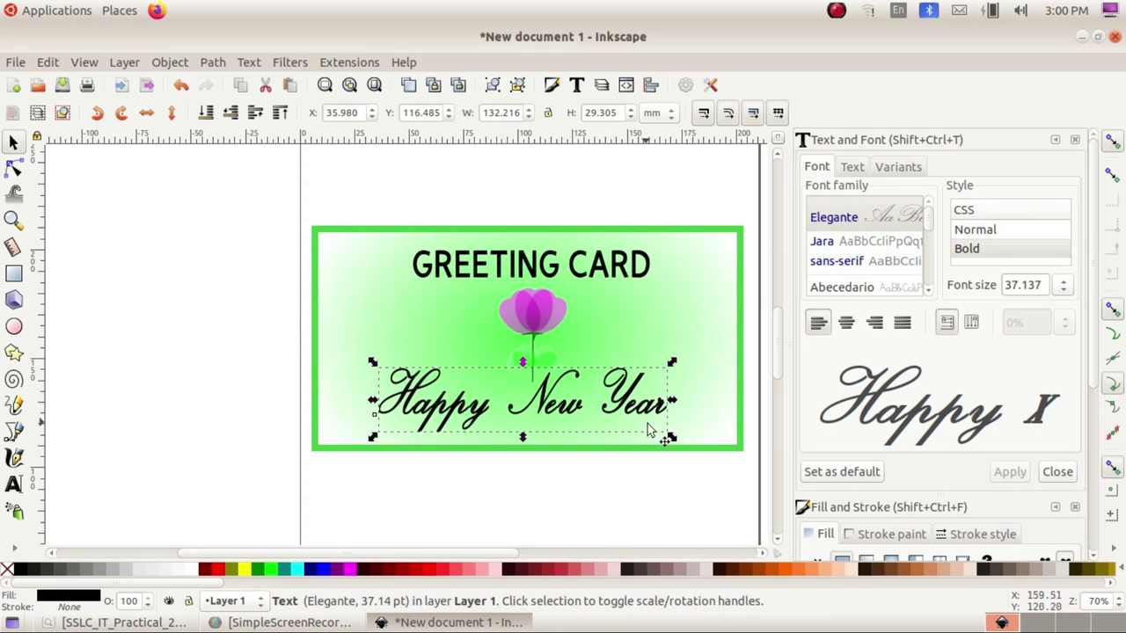
drag(670, 442, 646, 412)
drag(573, 436, 594, 446)
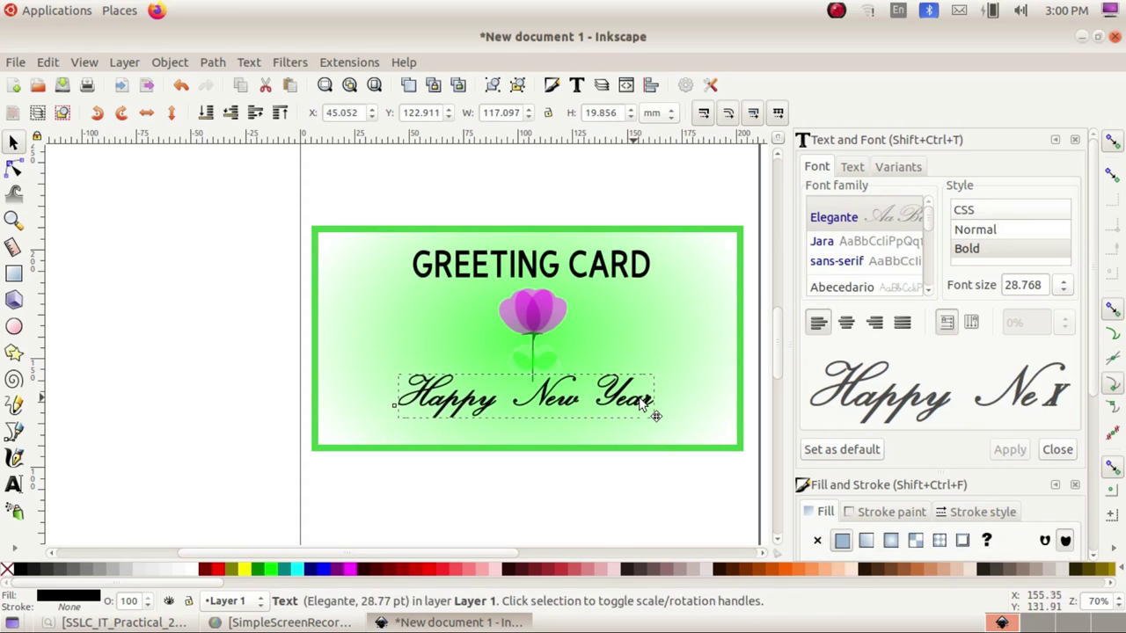
click(166, 626)
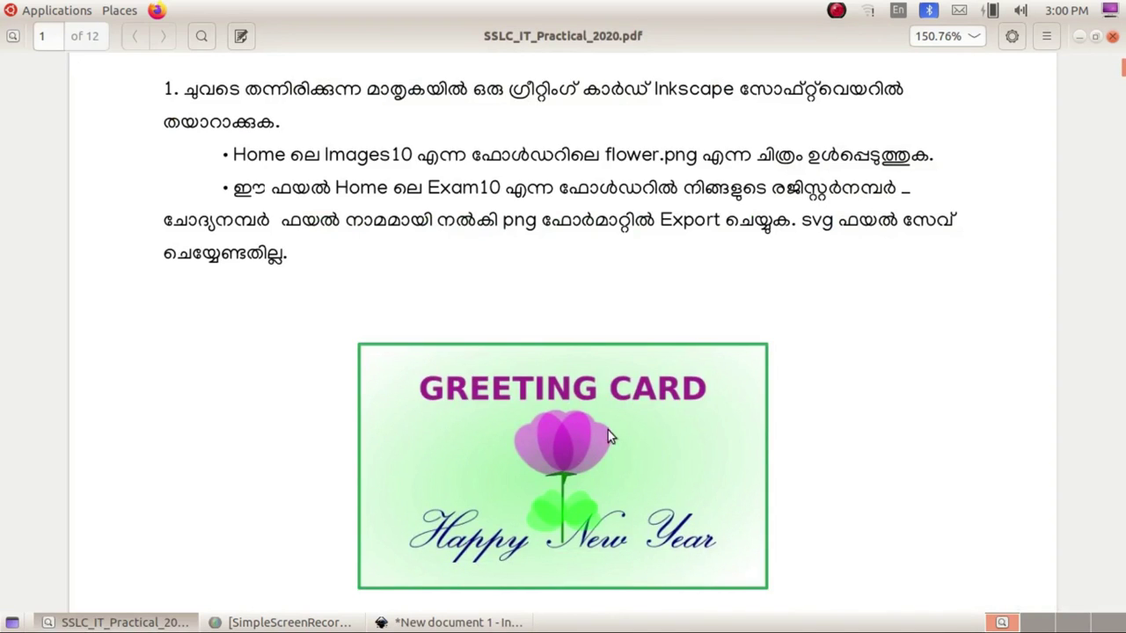
Step: Colour GREETING CARD purple (#800080) and Happy New Year navy blue, then close the Text and Font panel
click(123, 622)
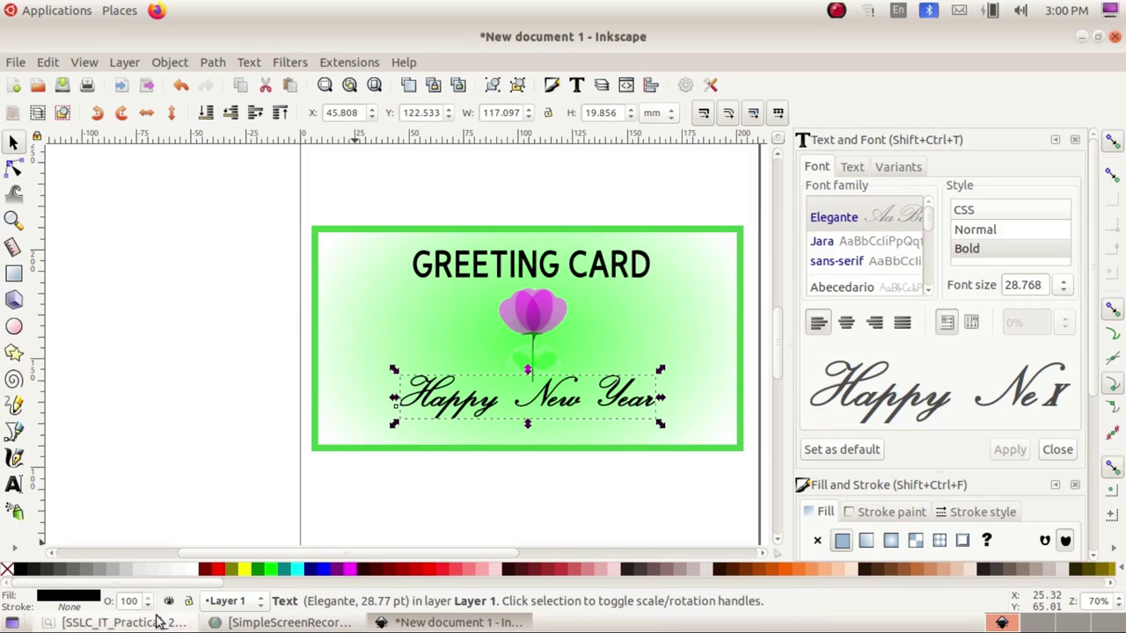
click(582, 273)
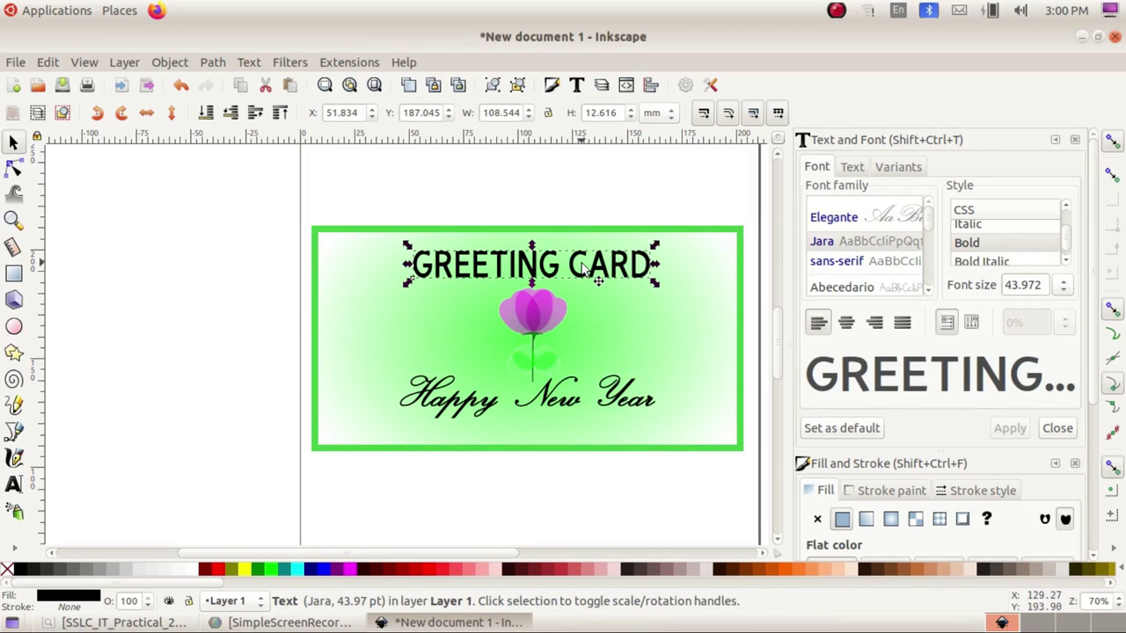
click(341, 571)
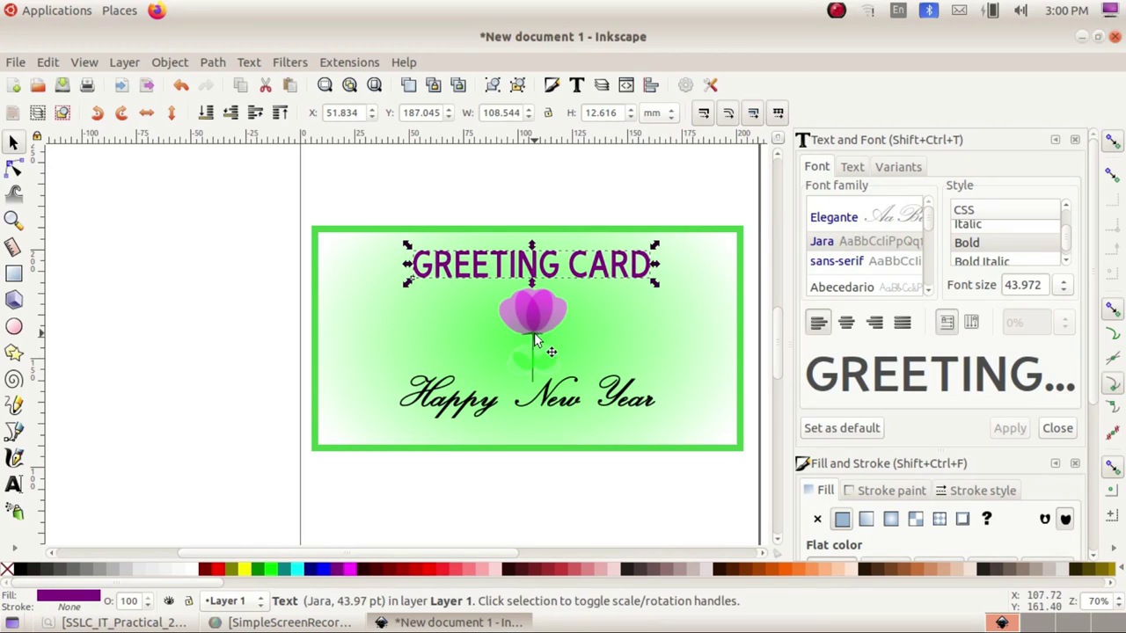
click(467, 404)
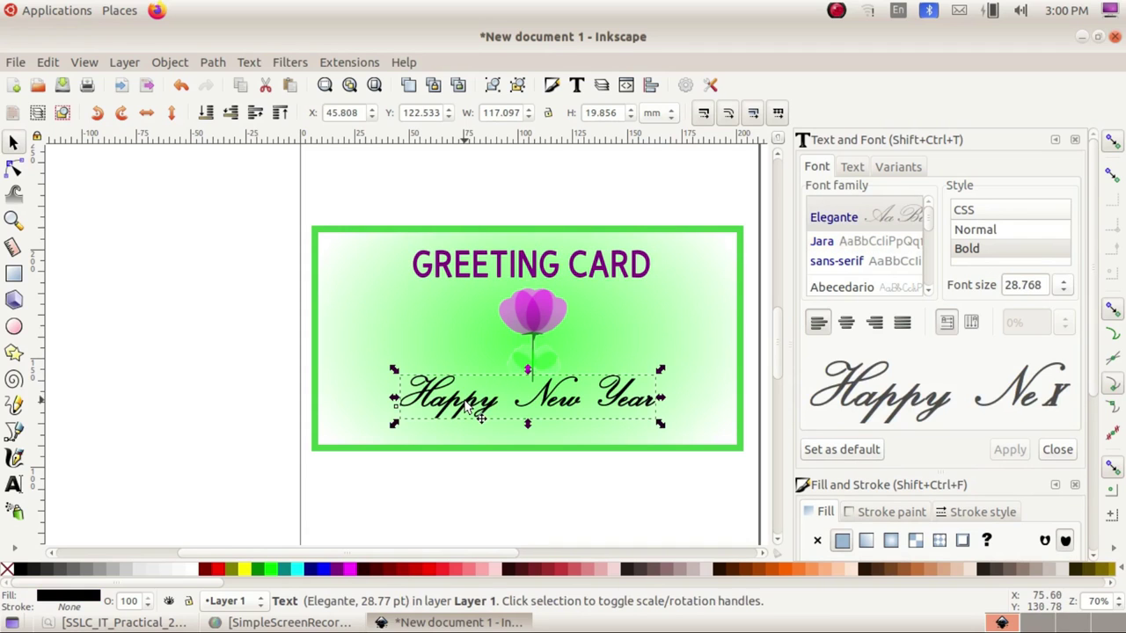
click(316, 571)
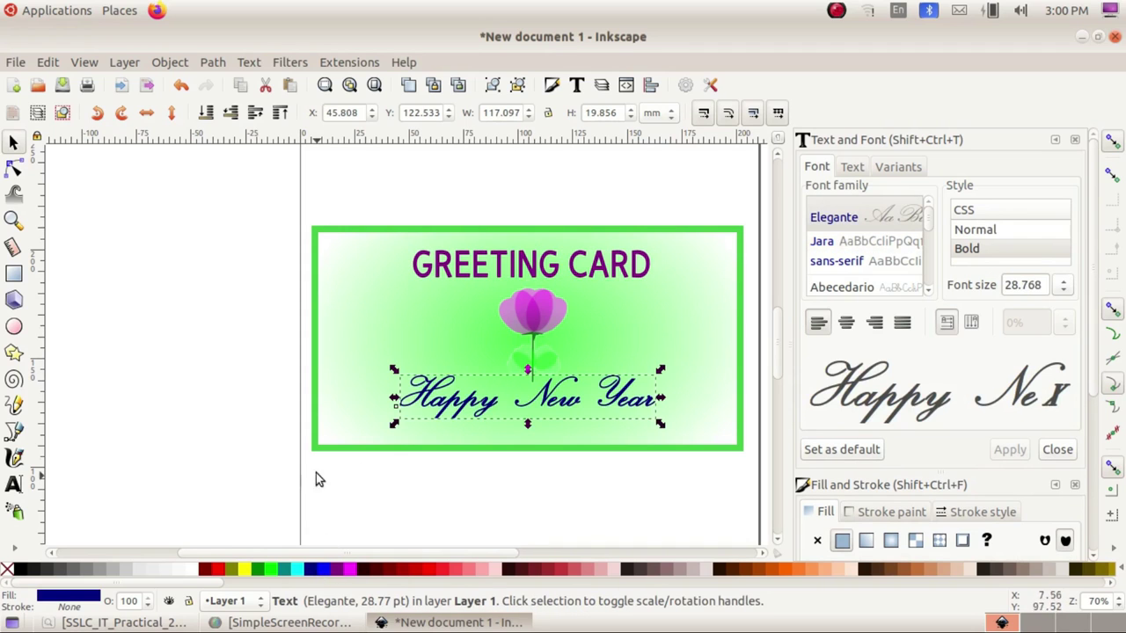
click(432, 207)
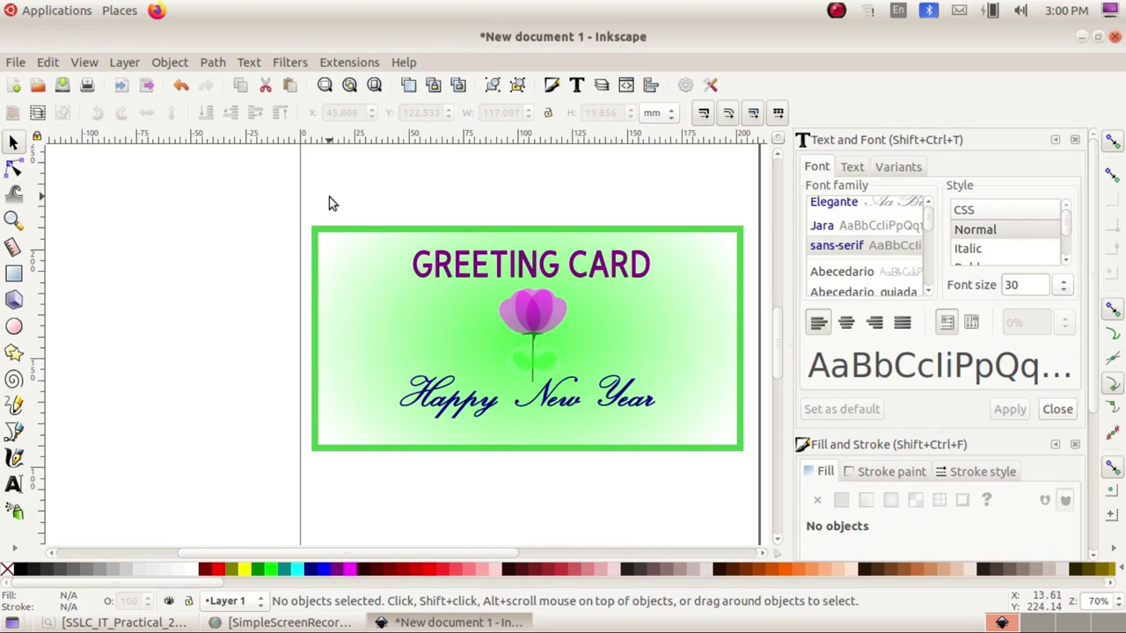
click(1076, 141)
Step: Close the Fill and Stroke panel and nudge the heading, flower, Happy New Year and border into alignment
click(1086, 139)
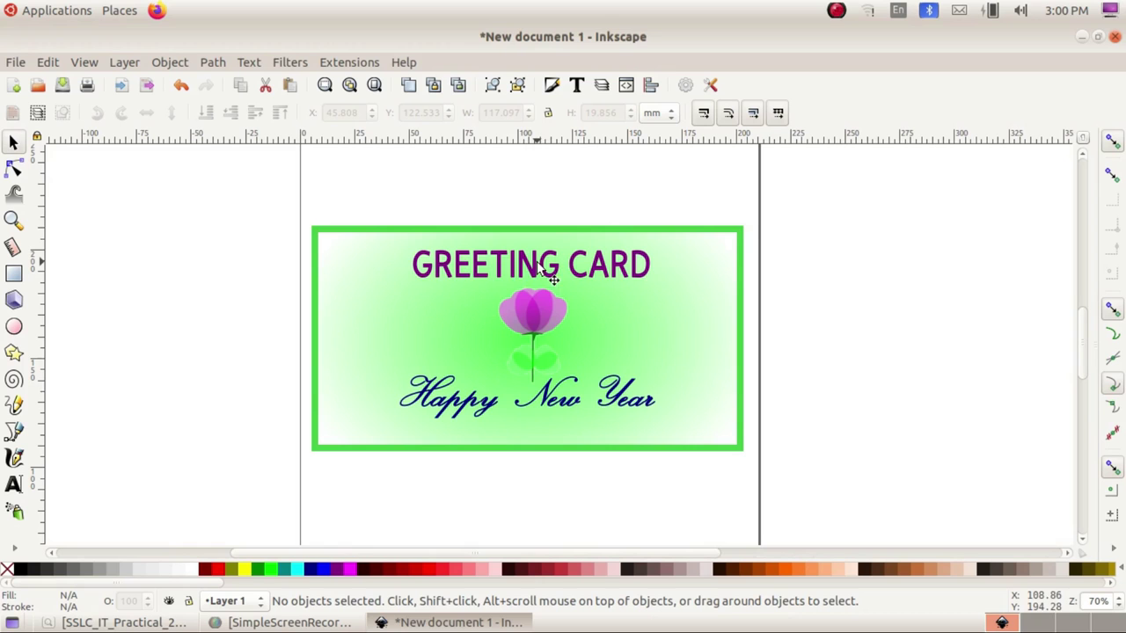
drag(257, 184, 800, 506)
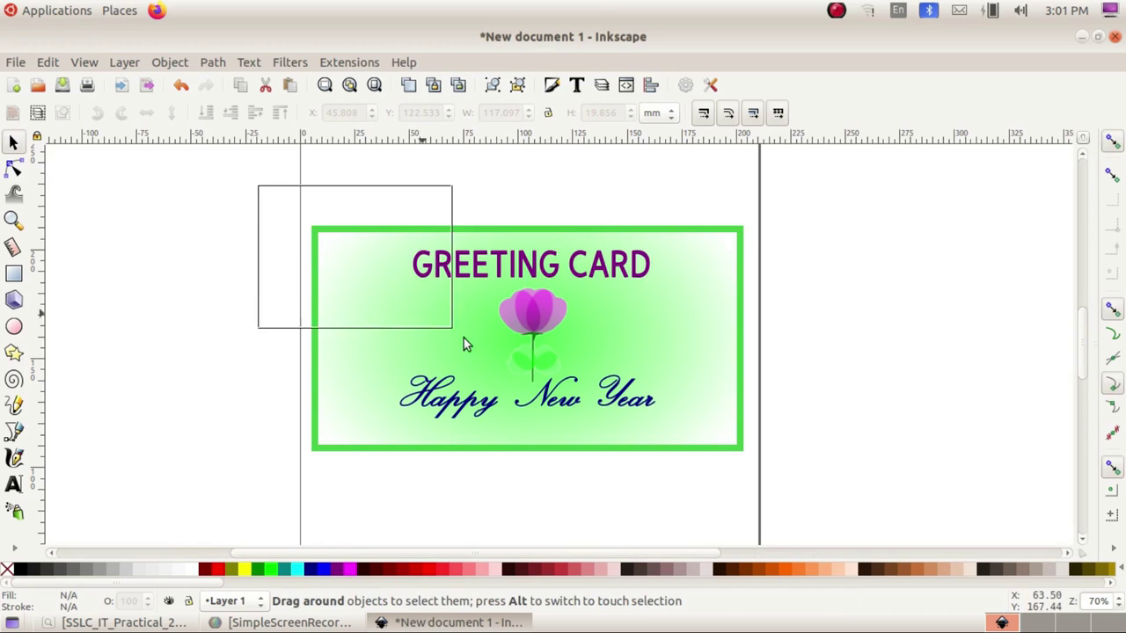
click(879, 414)
mouse_move(503, 279)
mouse_down()
mouse_move(527, 279)
mouse_move(508, 280)
mouse_move(512, 307)
mouse_up()
click(505, 275)
click(509, 308)
drag(587, 409, 592, 407)
drag(678, 227, 683, 230)
click(286, 234)
Step: Group the border, flower and both texts into one 4-object group and nudge it
mouse_move(274, 185)
mouse_down()
mouse_move(714, 453)
mouse_move(809, 498)
mouse_up()
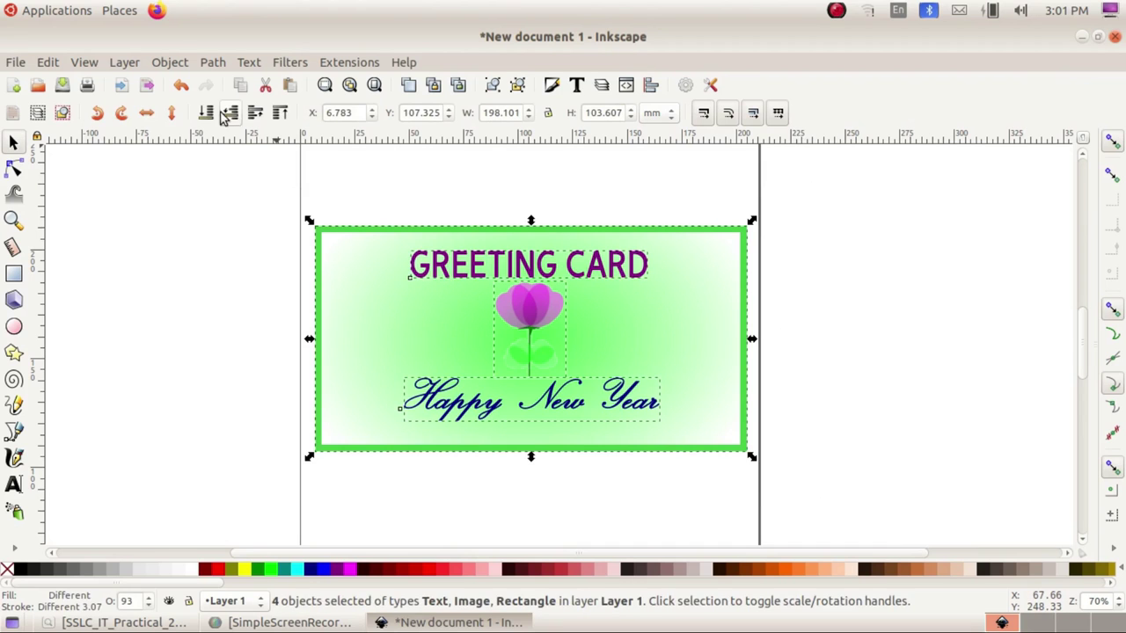
click(175, 63)
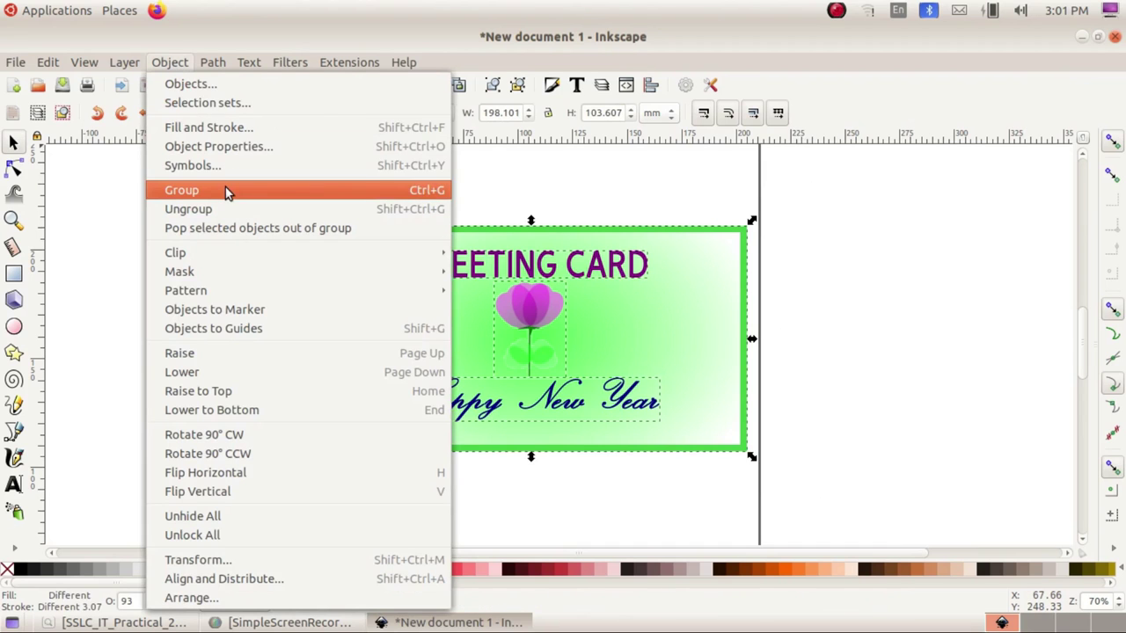
click(222, 189)
click(824, 352)
drag(581, 350, 578, 348)
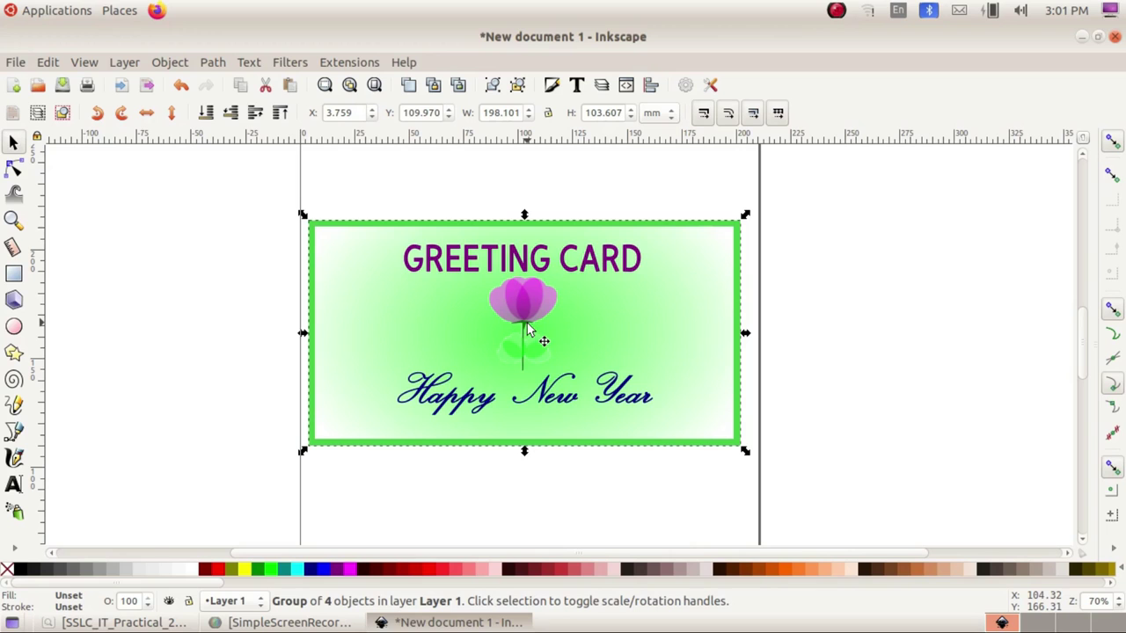
Step: Set up PNG export of the selected group at 749 × 392 px, 96 dpi, and choose Export As
click(14, 62)
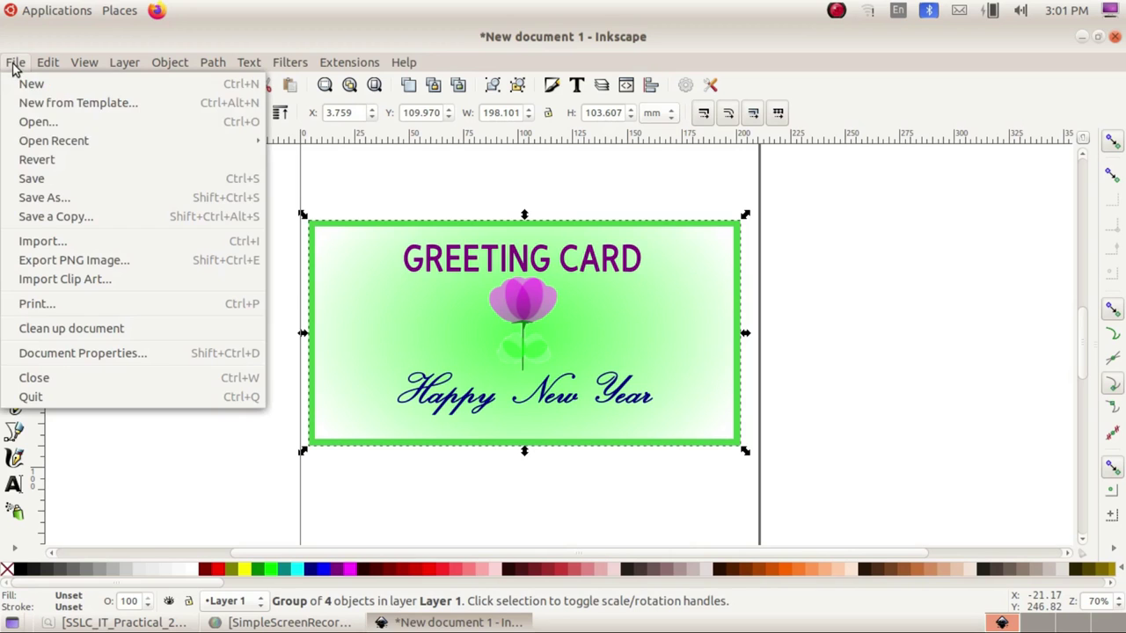
click(126, 264)
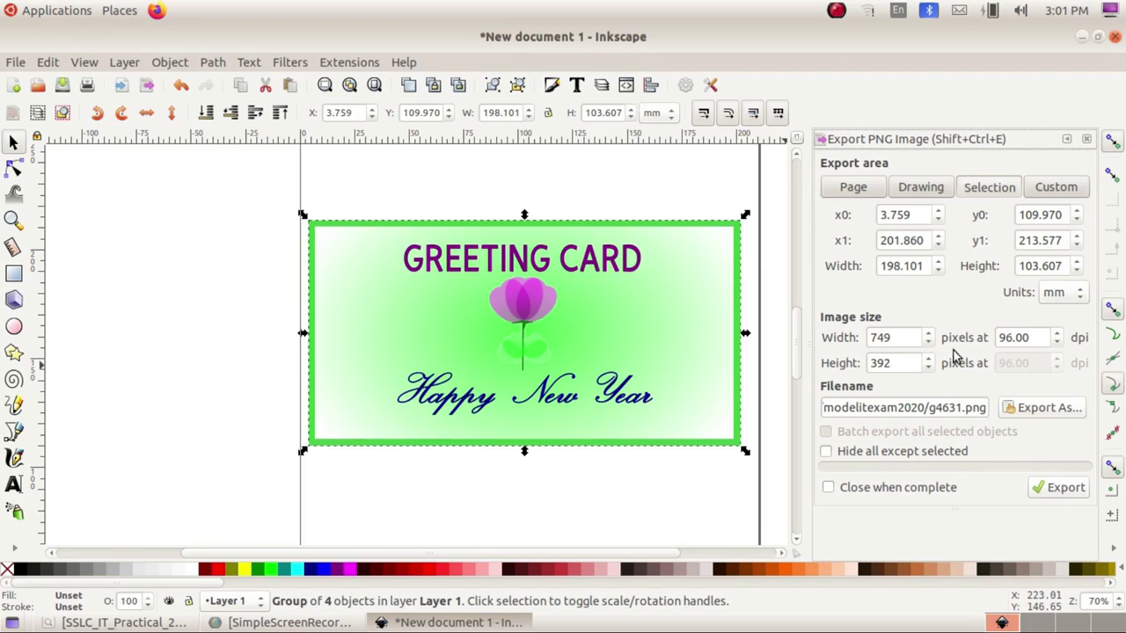
click(1046, 409)
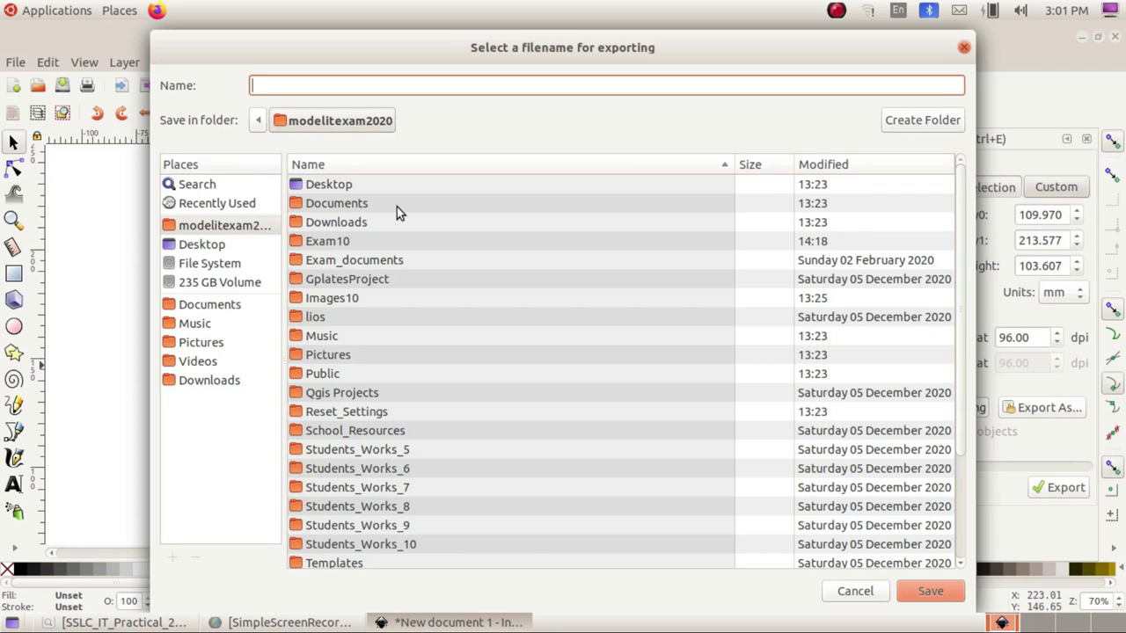
Step: Export the card as 200145_1.png into the Exam10 folder, then open the Home folder
double_click(343, 241)
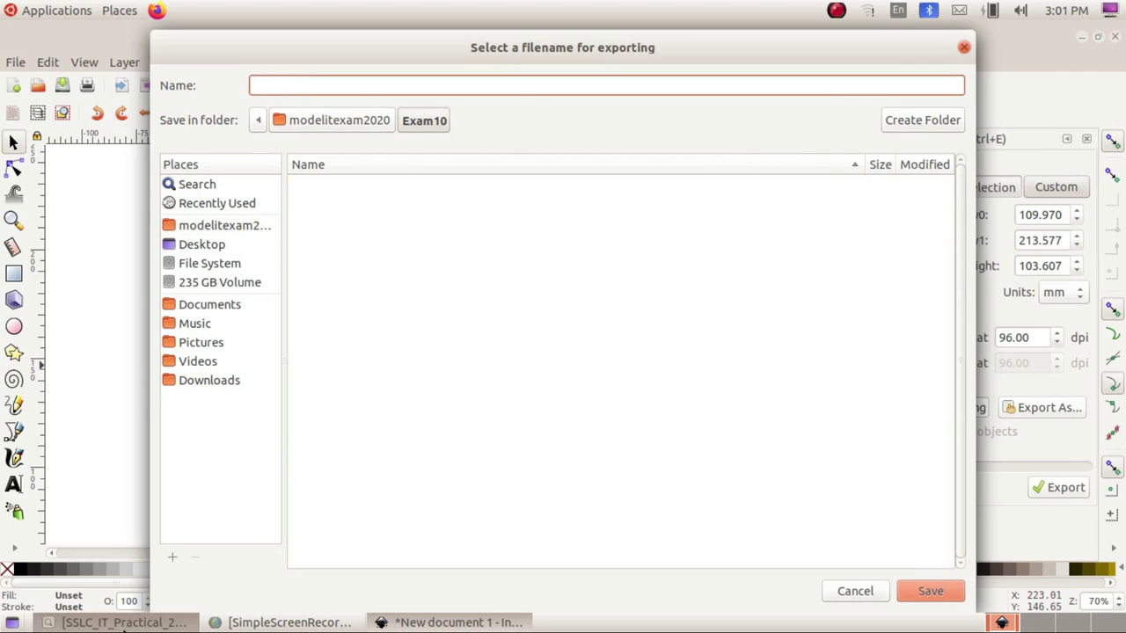
click(124, 622)
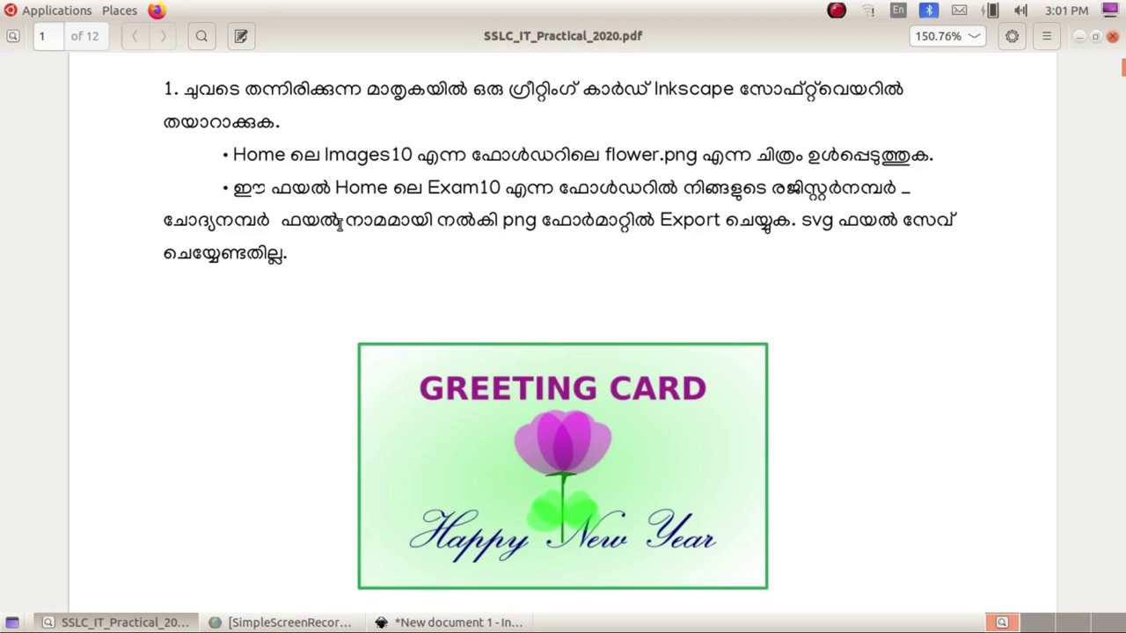
click(163, 619)
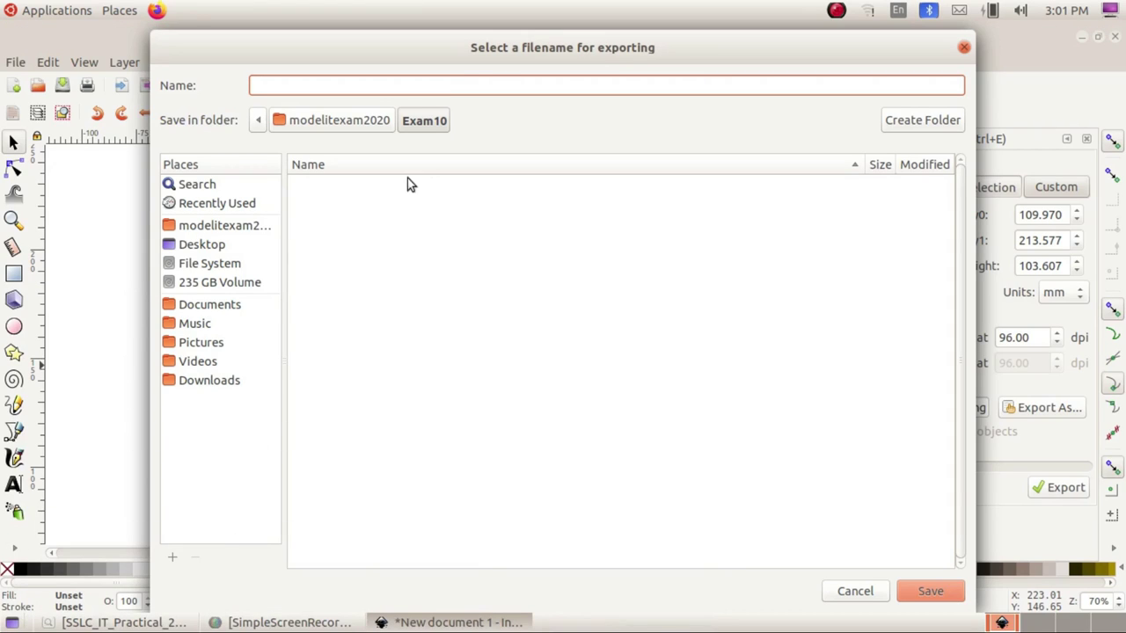
text(200145_)
text(1)
click(915, 585)
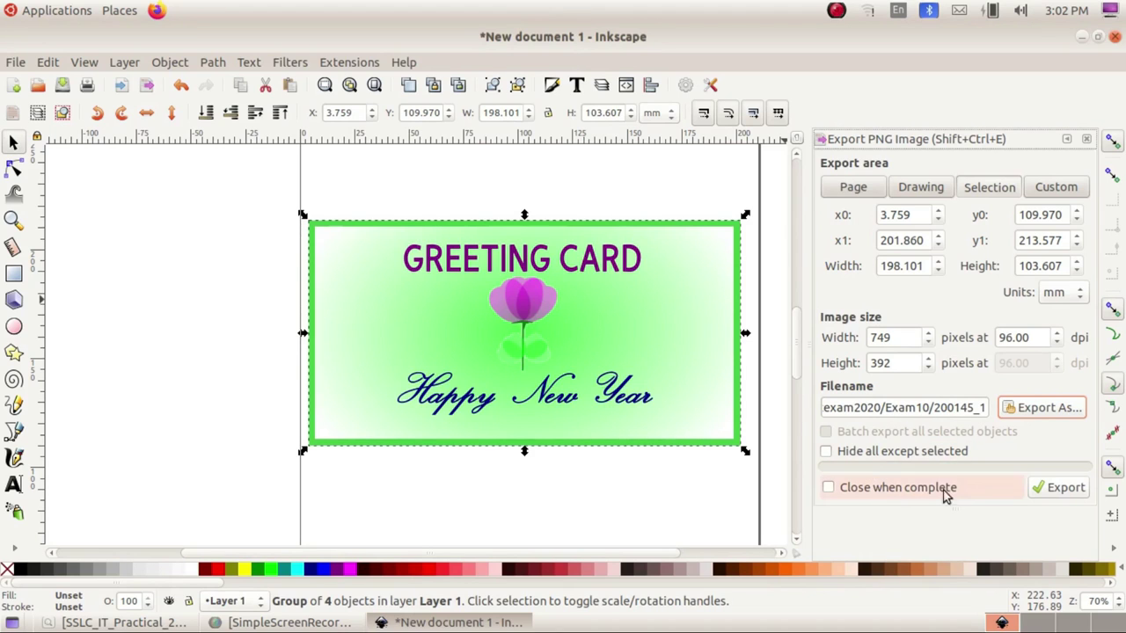
click(1055, 488)
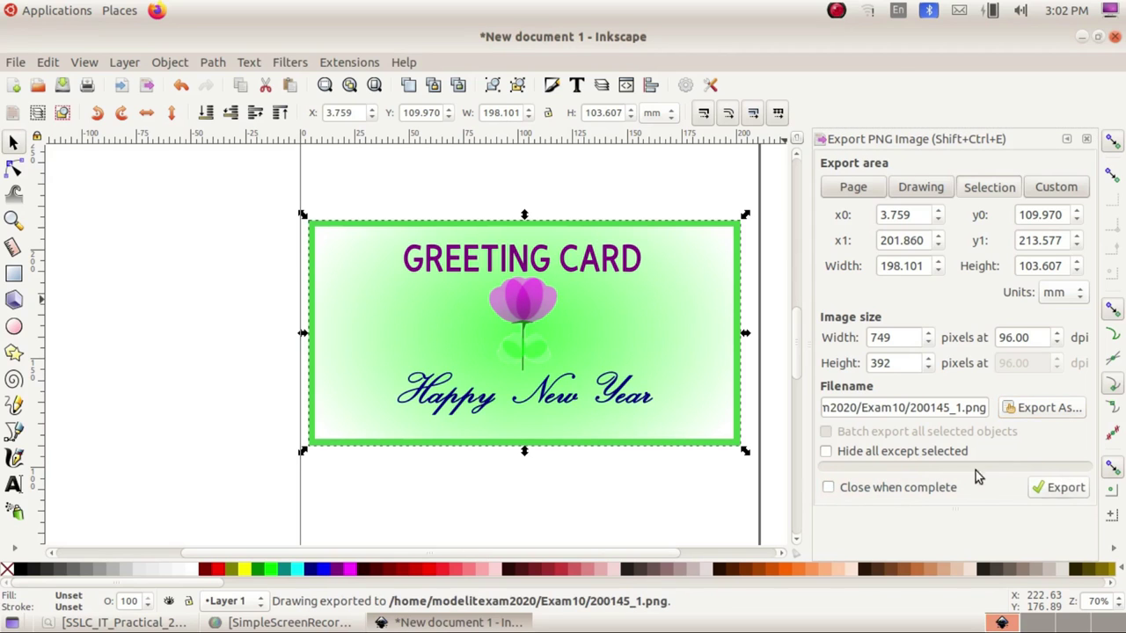
click(1080, 38)
click(56, 48)
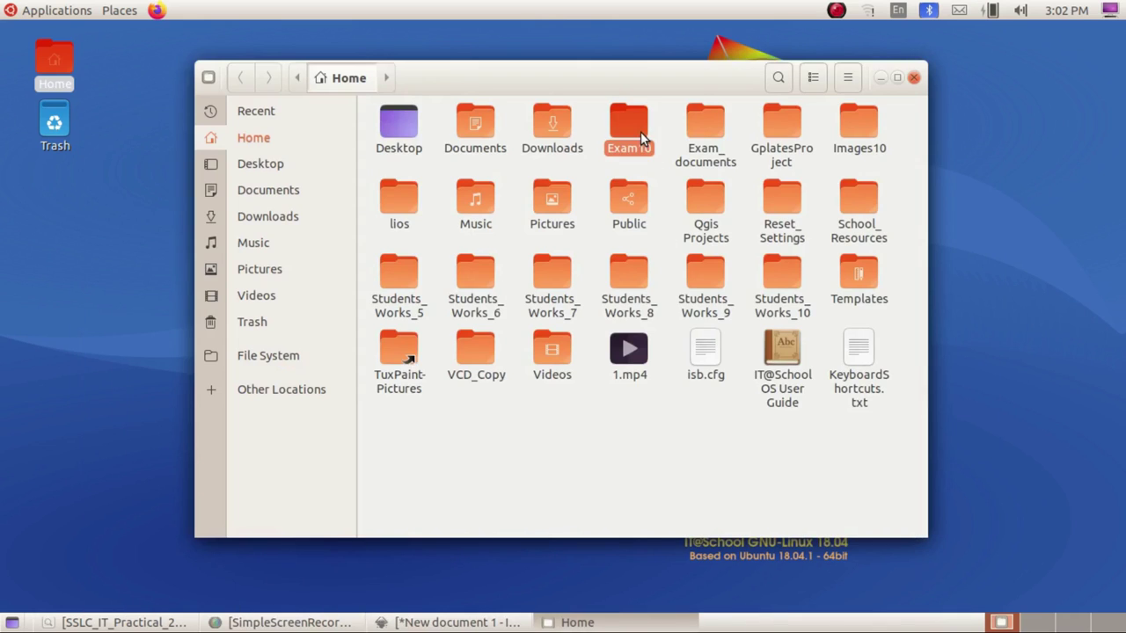
Step: Open Exam10 in the file manager to confirm 200145_1.png is there
double_click(640, 131)
click(412, 151)
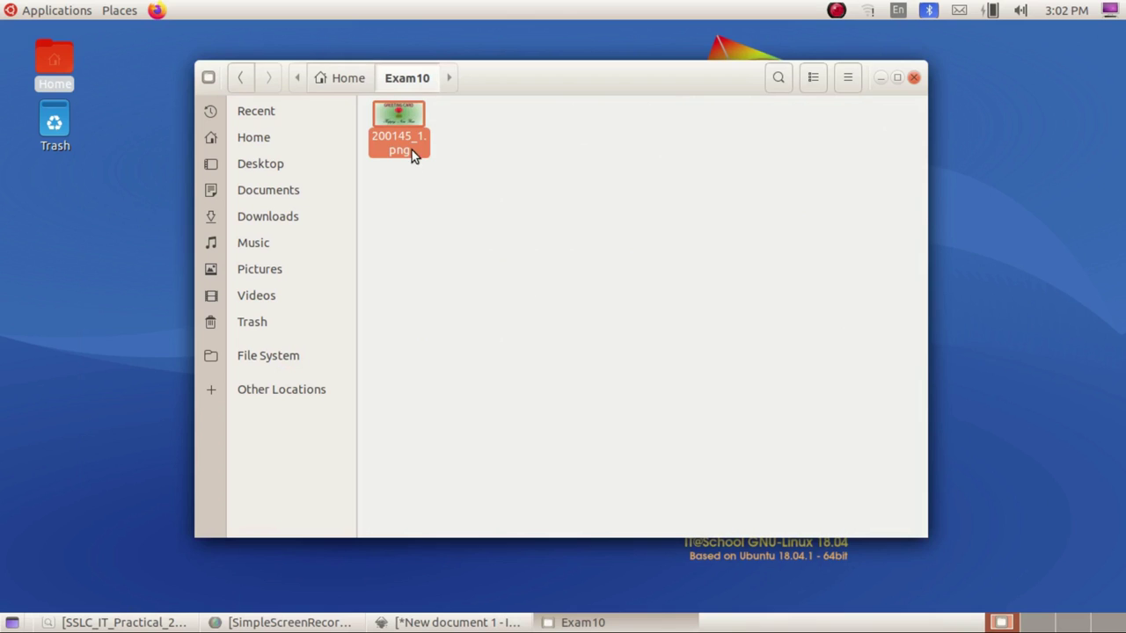
click(406, 195)
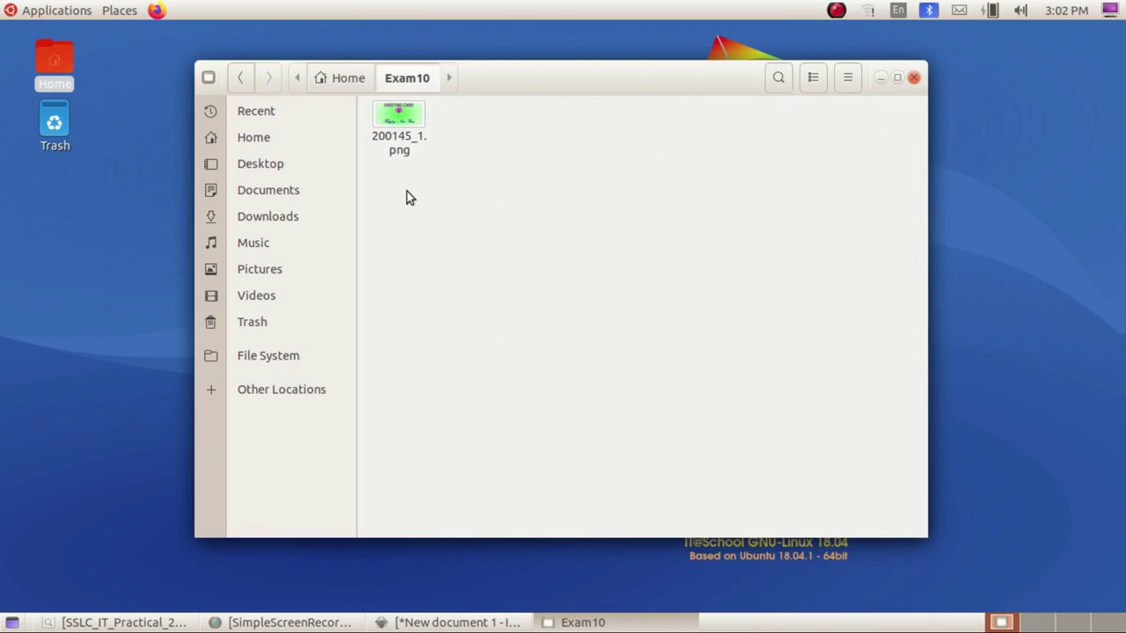